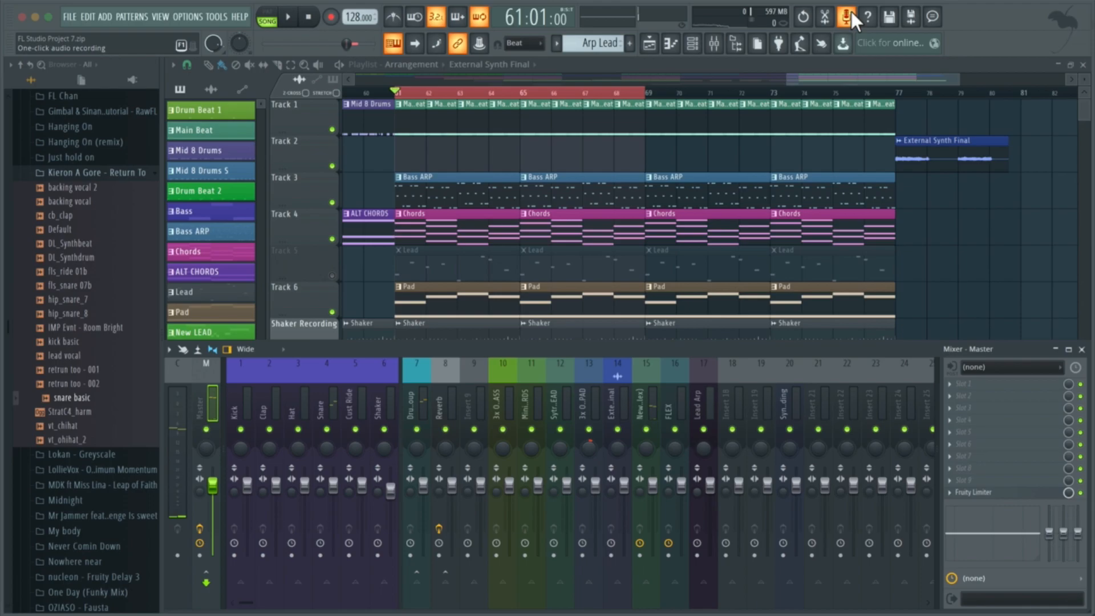
Play the current arrangement from bar 61, stop it, and open the recent project FL Studio Project 7 Mix 5.flp
{"action": "key", "text": "space"}
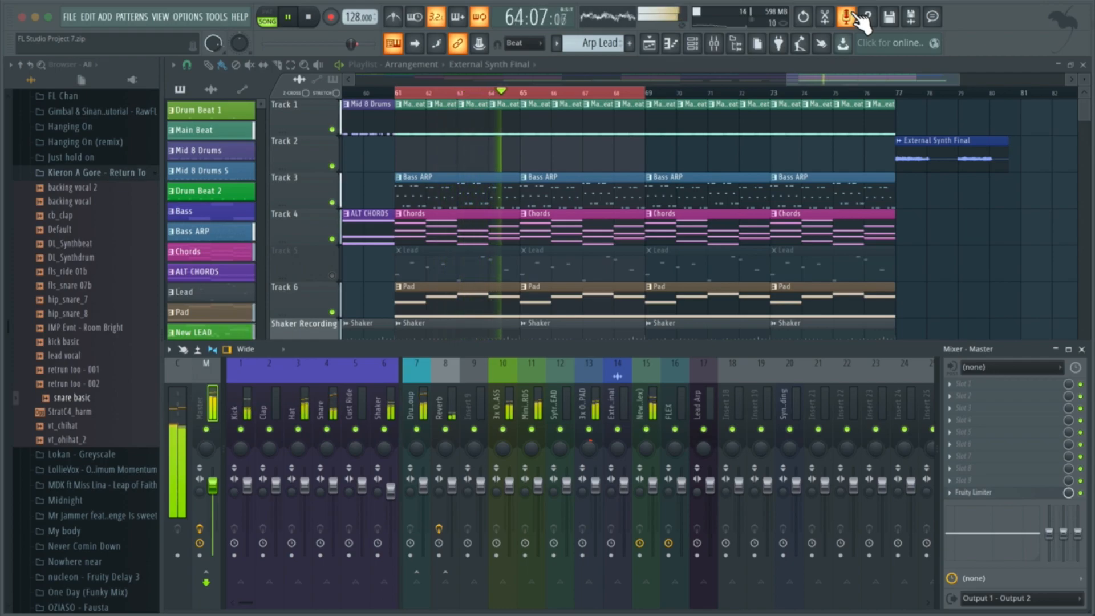
{"action": "key", "text": "space"}
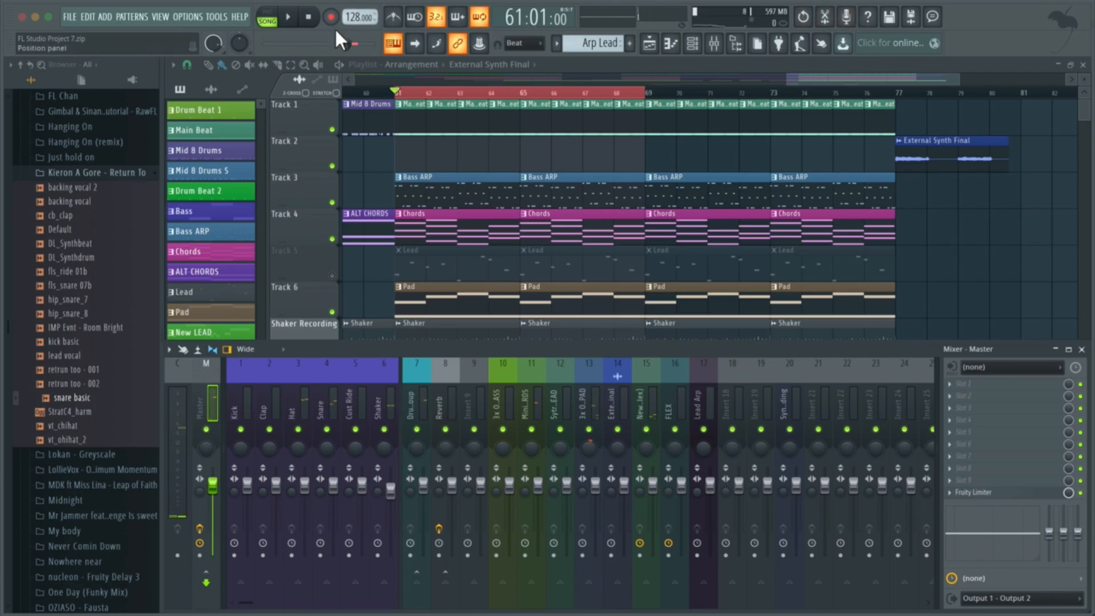
{"action": "left_click", "coordinate": [70, 16]}
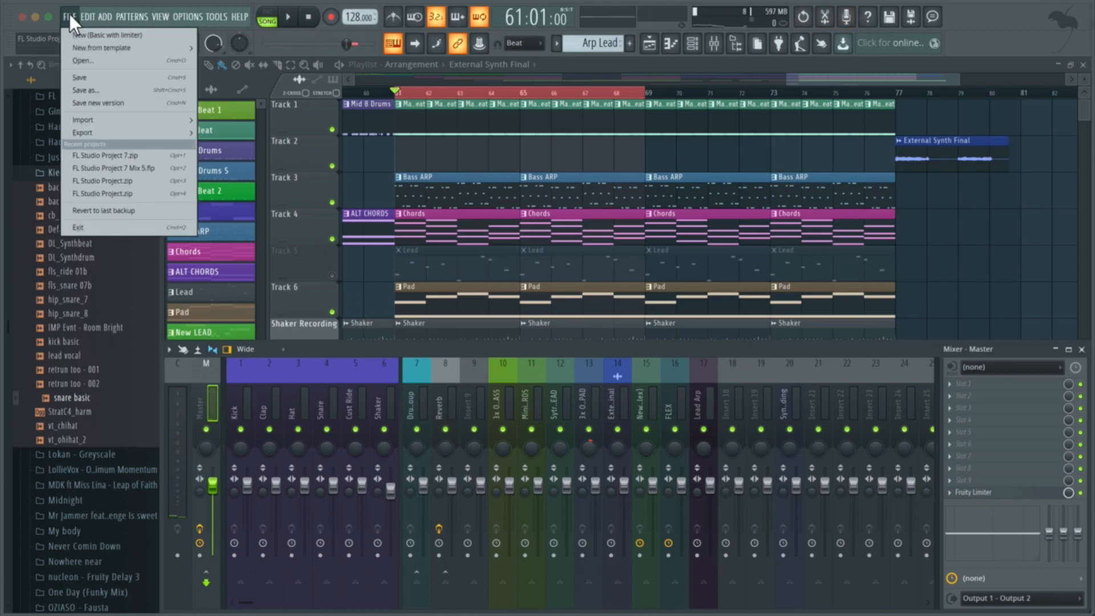
{"action": "left_click", "coordinate": [139, 166]}
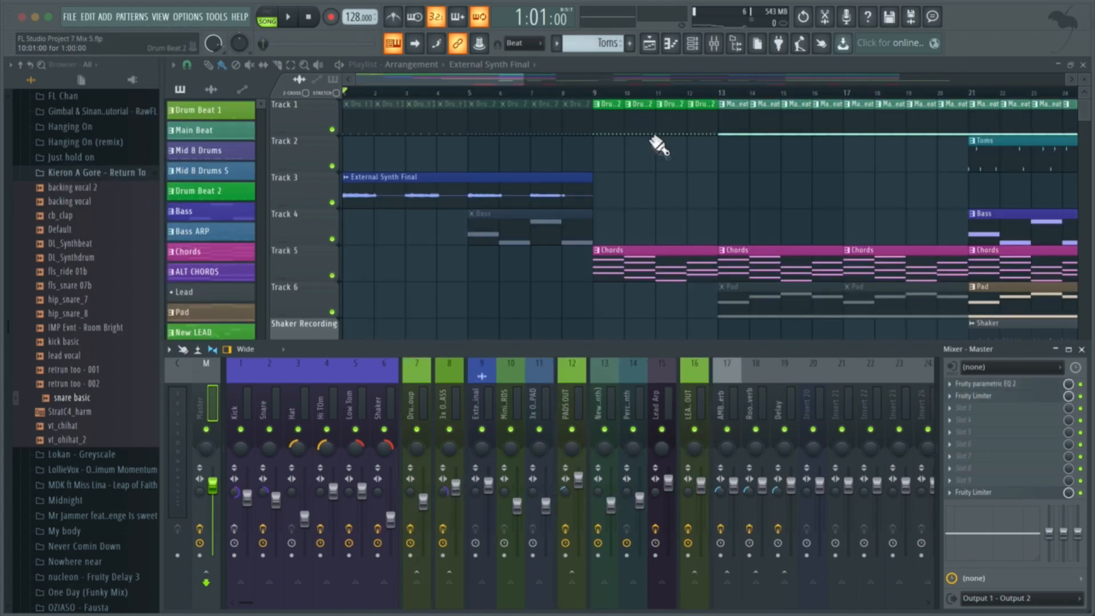
Hide the mixer and play the mixed arrangement from bar 61 to hear it in full, and stop playback
{"action": "scroll", "coordinate": [656, 147], "scroll_direction": "right", "scroll_amount": 15}
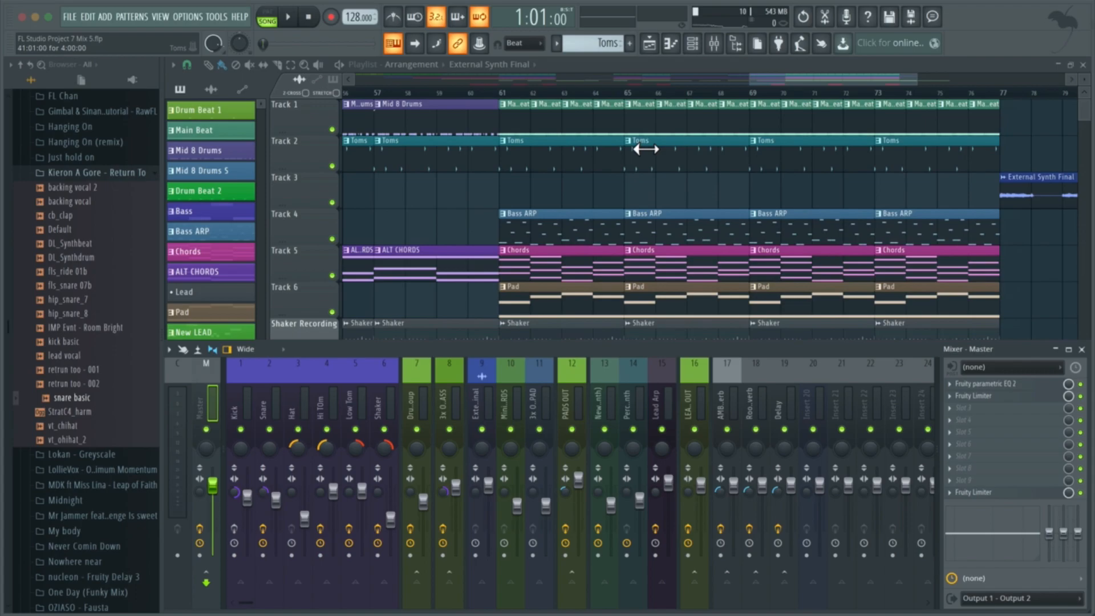
{"action": "left_click", "coordinate": [499, 93]}
{"action": "key", "text": "F9"}
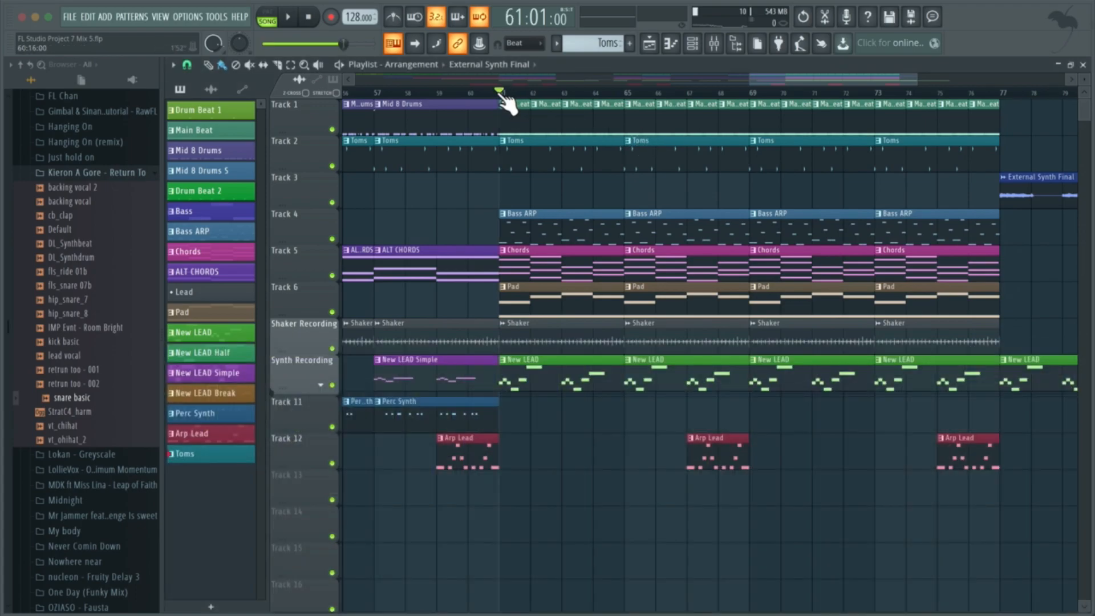
{"action": "key", "text": "space"}
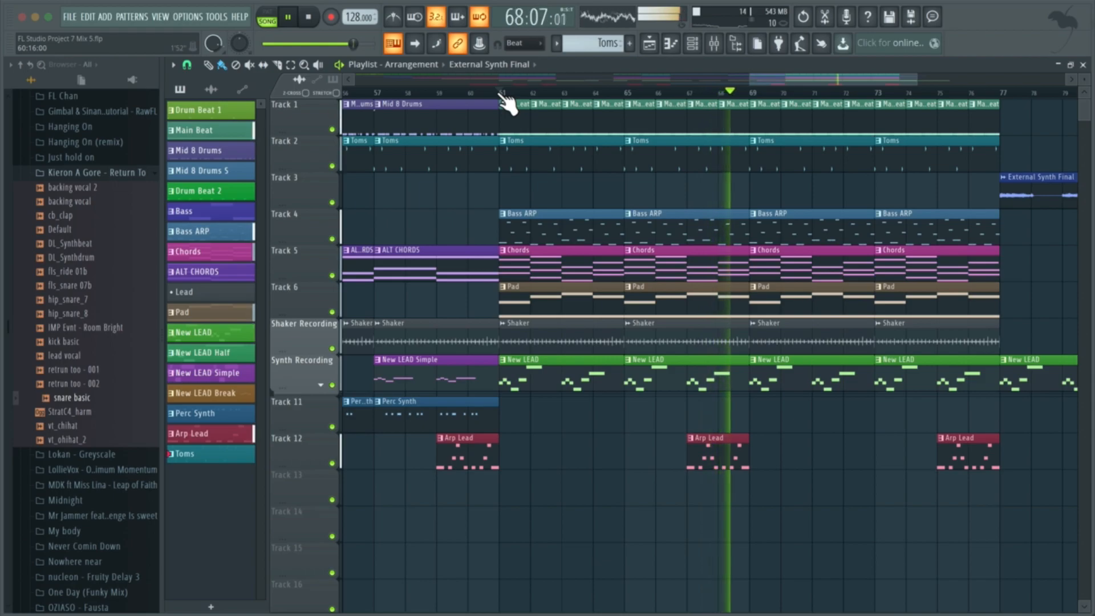
{"action": "key", "text": "space"}
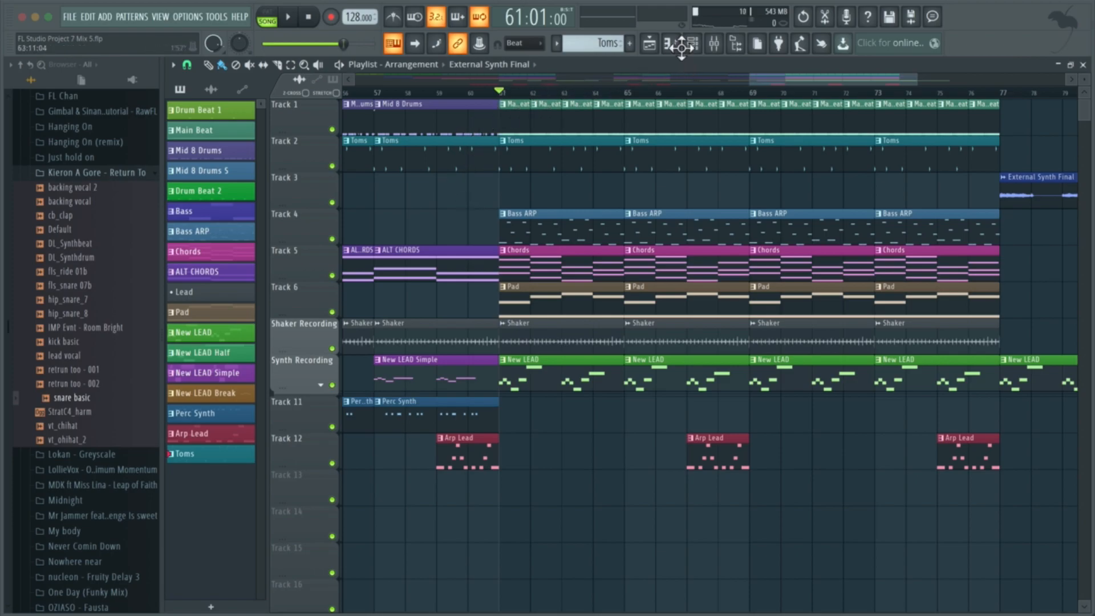
Solo the Synth Recording track and open the New Lead MiniSynth from the channel rack while playing the lead on its own
{"action": "right_click", "coordinate": [332, 385]}
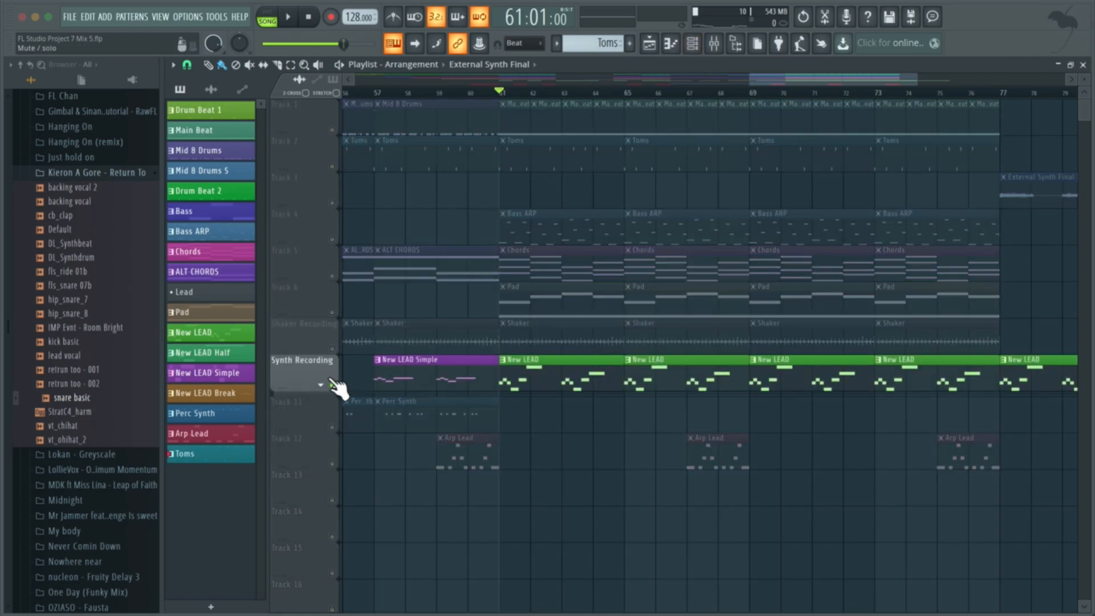
{"action": "left_click", "coordinate": [693, 46]}
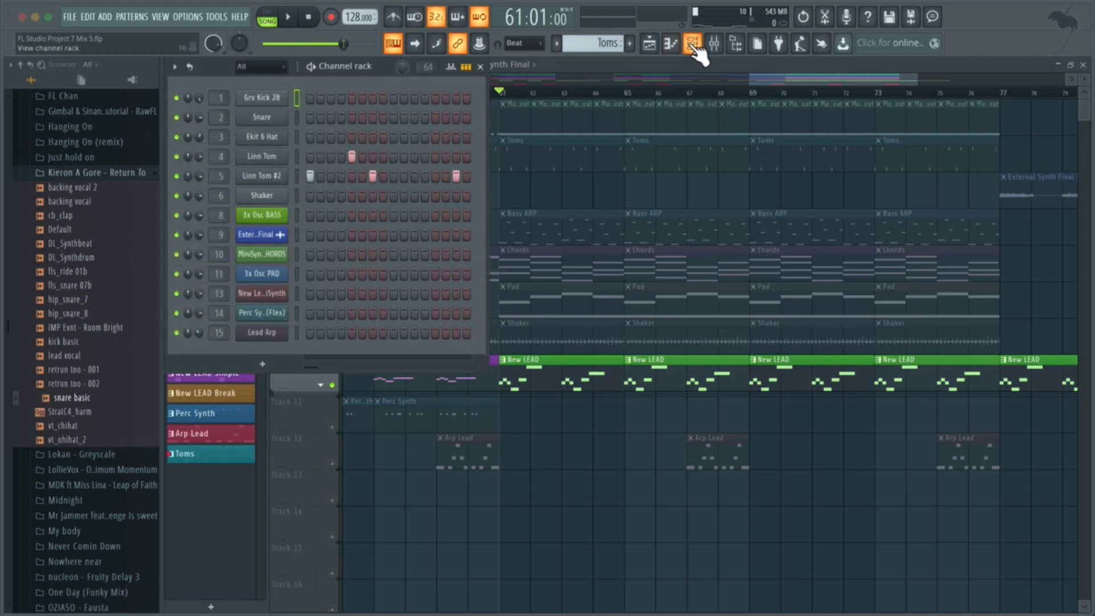
{"action": "key", "text": "space"}
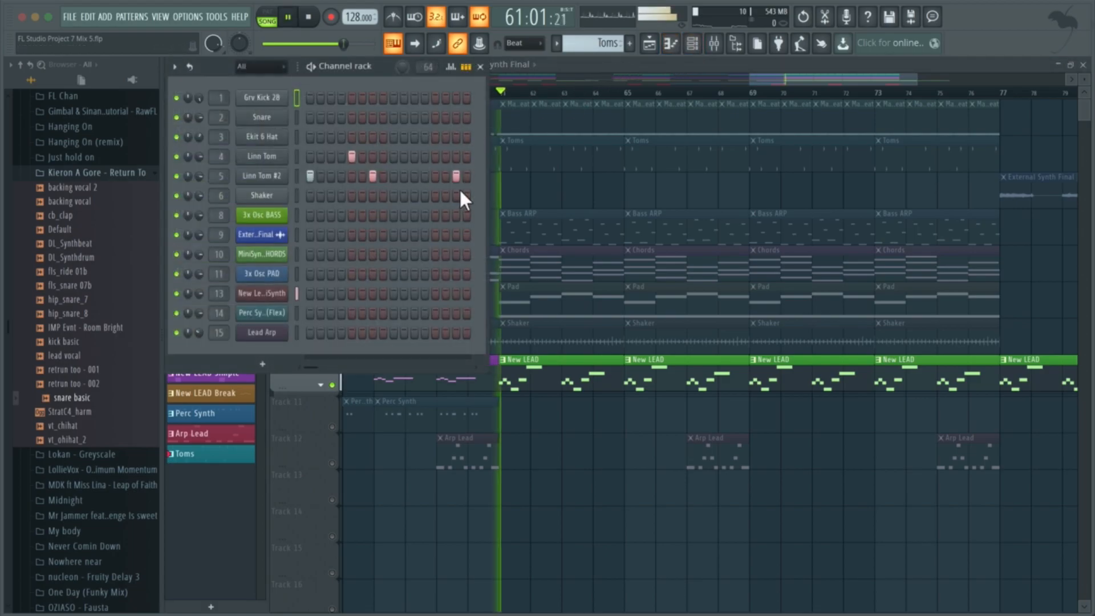
{"action": "left_click", "coordinate": [263, 292]}
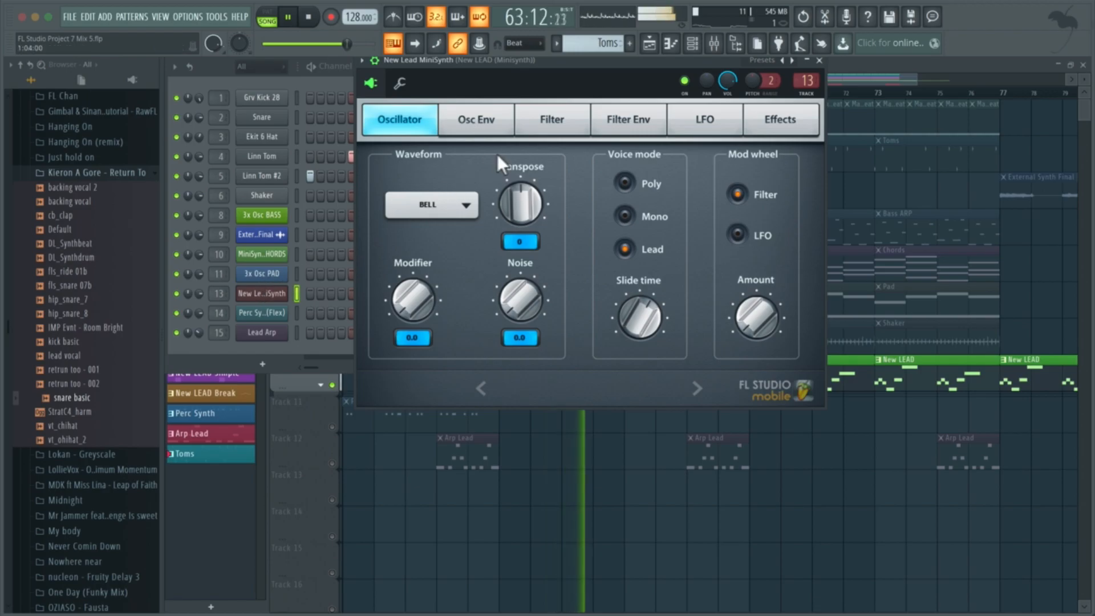
{"action": "key", "text": "space"}
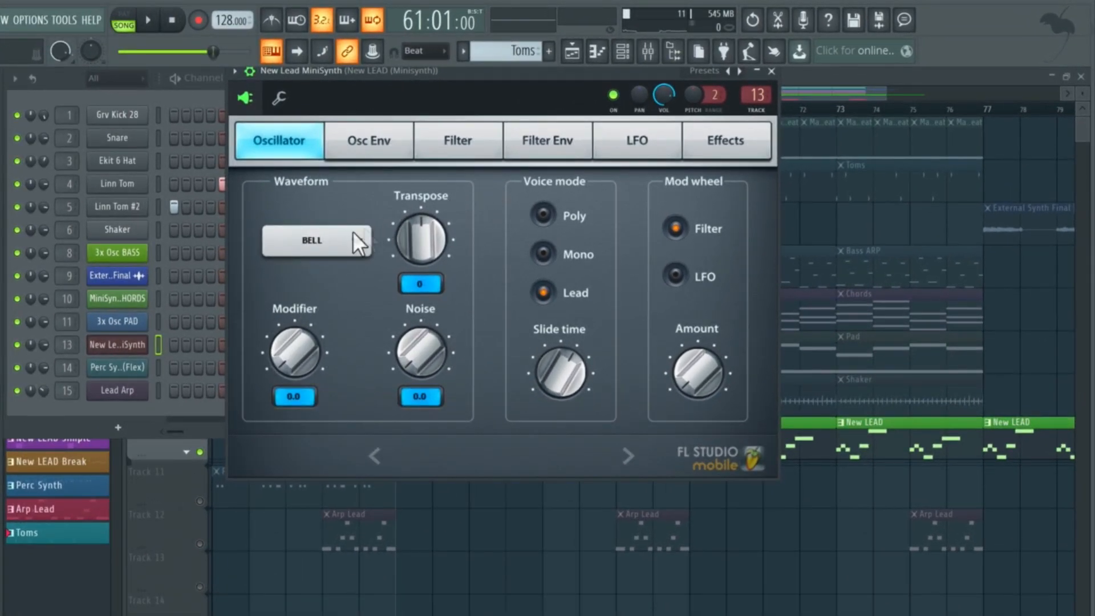
Try the SAW waveform on the New Lead MiniSynth and play the soloed lead briefly
{"action": "left_click", "coordinate": [354, 232]}
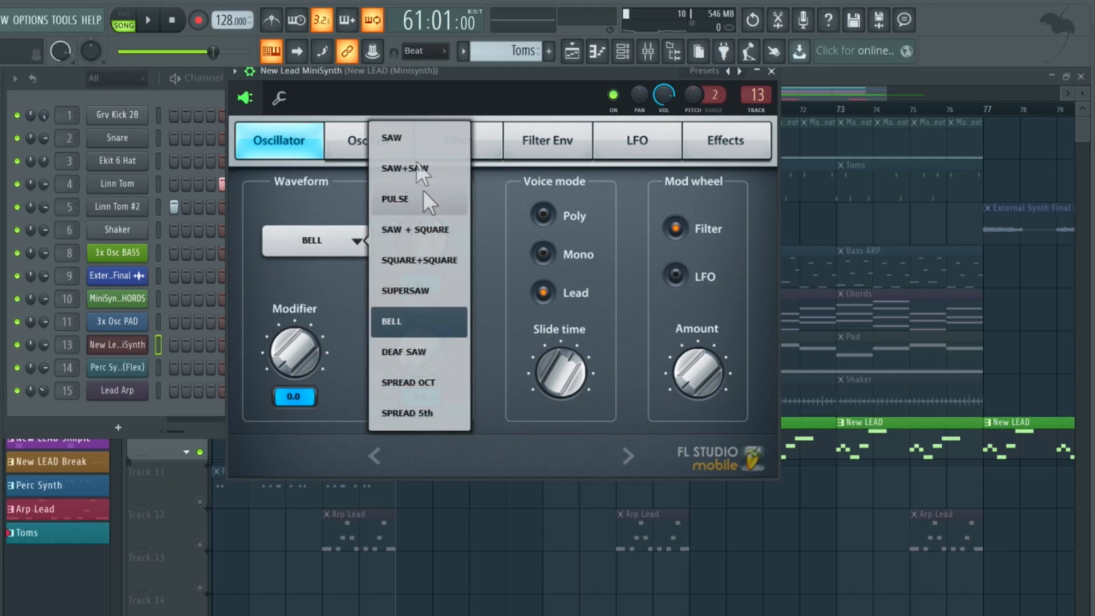
{"action": "left_click", "coordinate": [410, 136]}
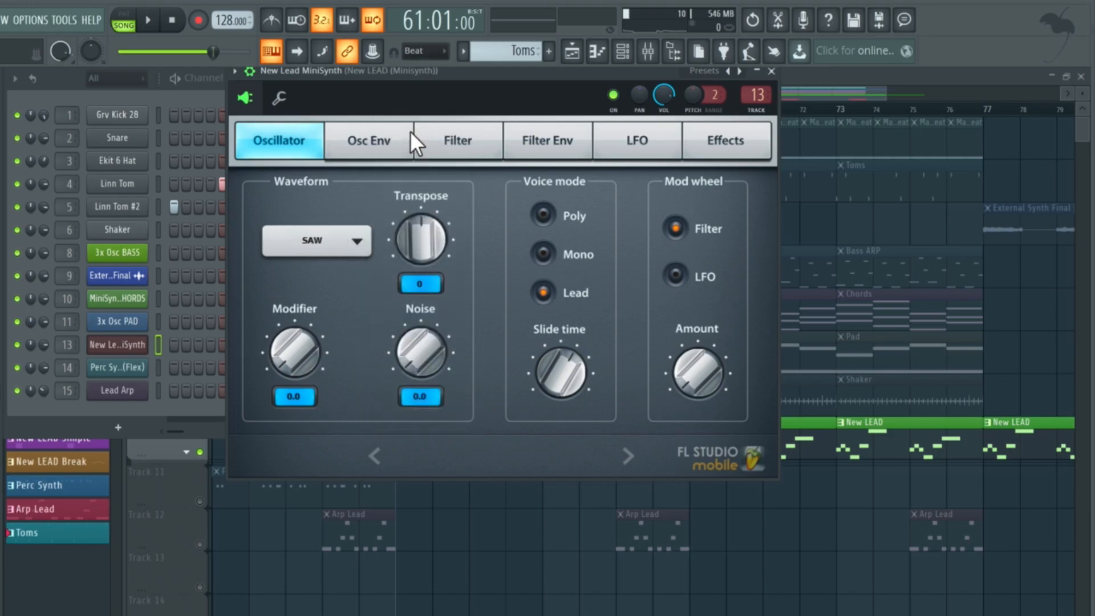
{"action": "key", "text": "space"}
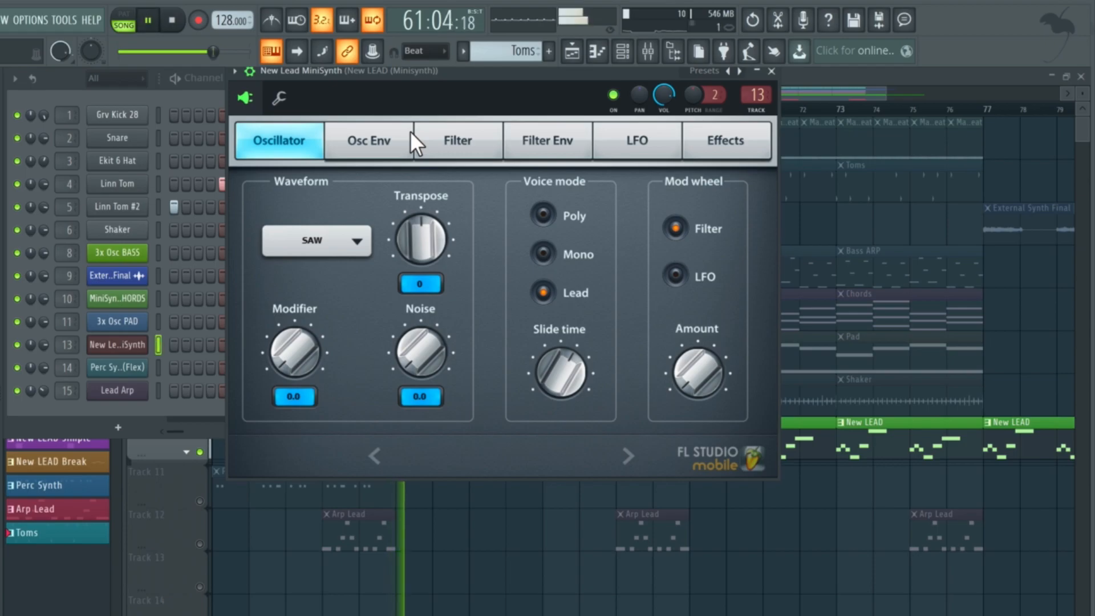
{"action": "key", "text": "space"}
Set the lead synth's waveform back to BELL and play the soloed lead for comparison
{"action": "left_click", "coordinate": [329, 246]}
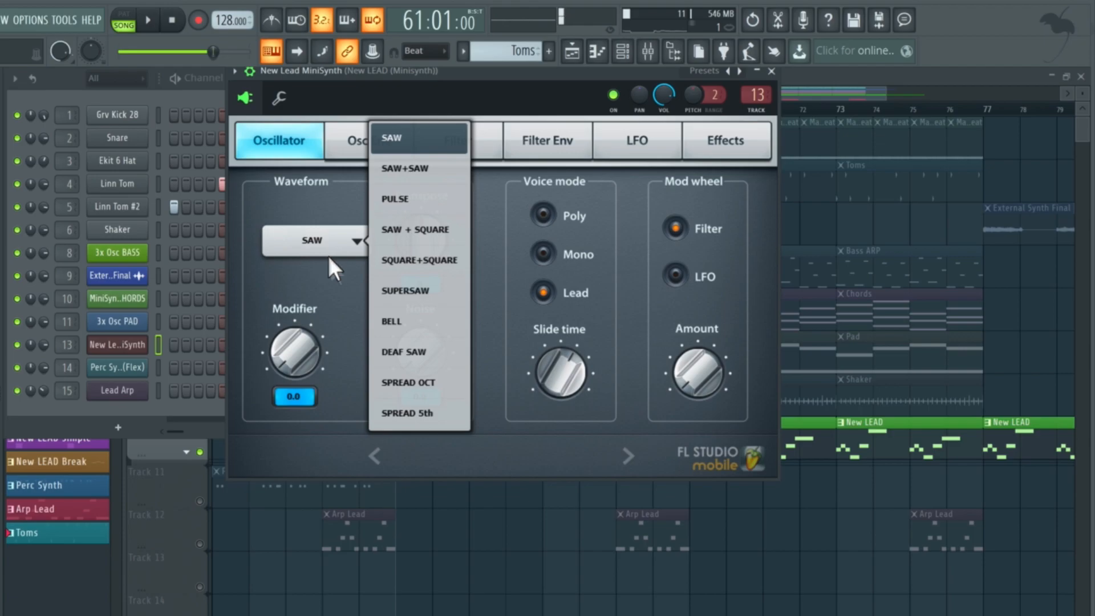
{"action": "left_click", "coordinate": [391, 319]}
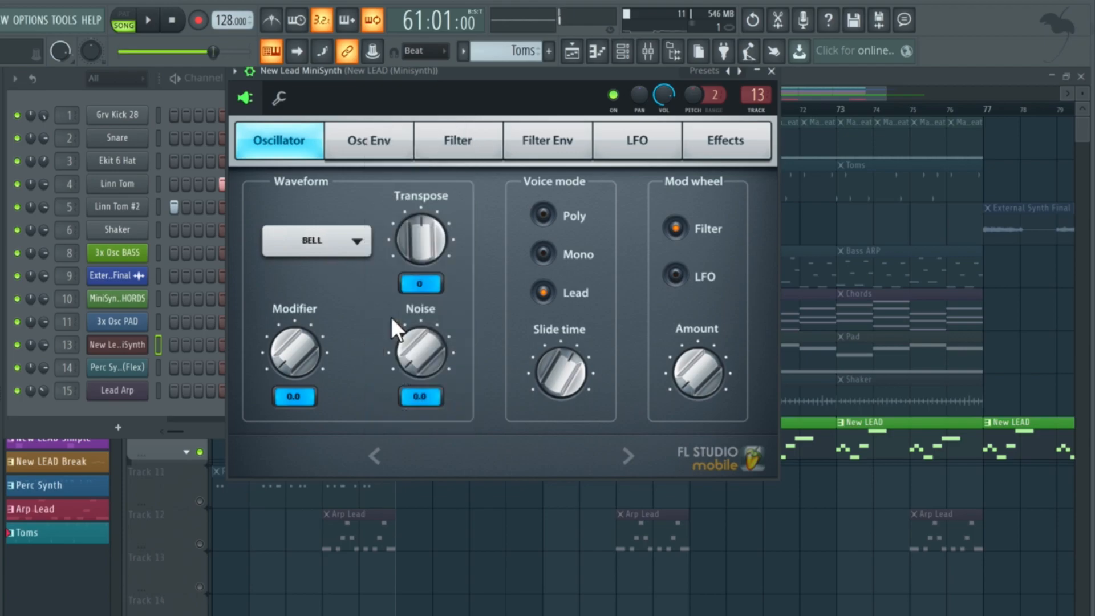
{"action": "key", "text": "space"}
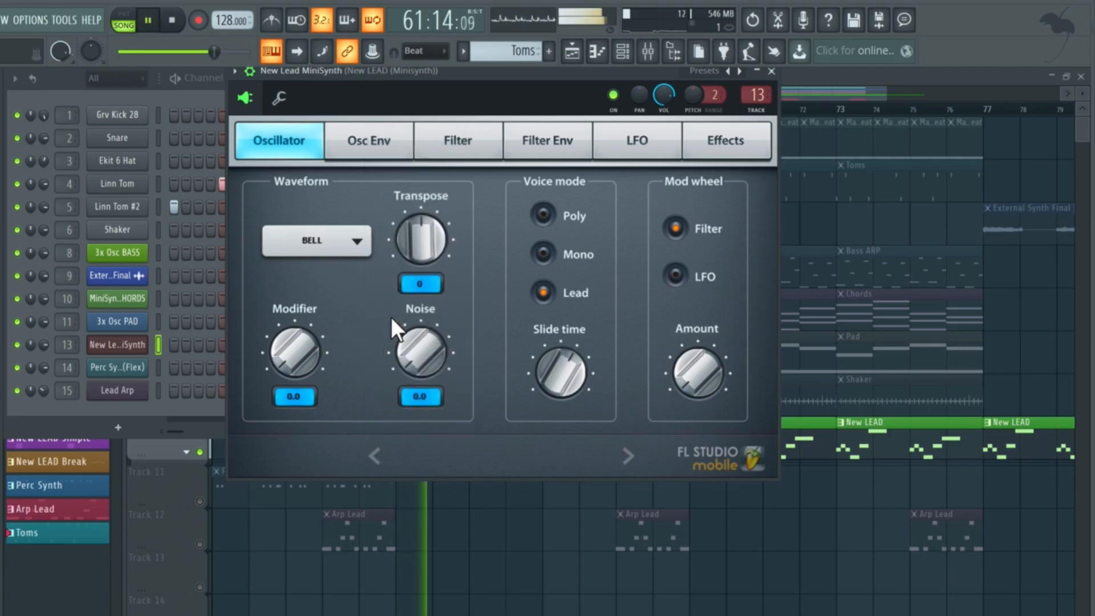
{"action": "key", "text": "space"}
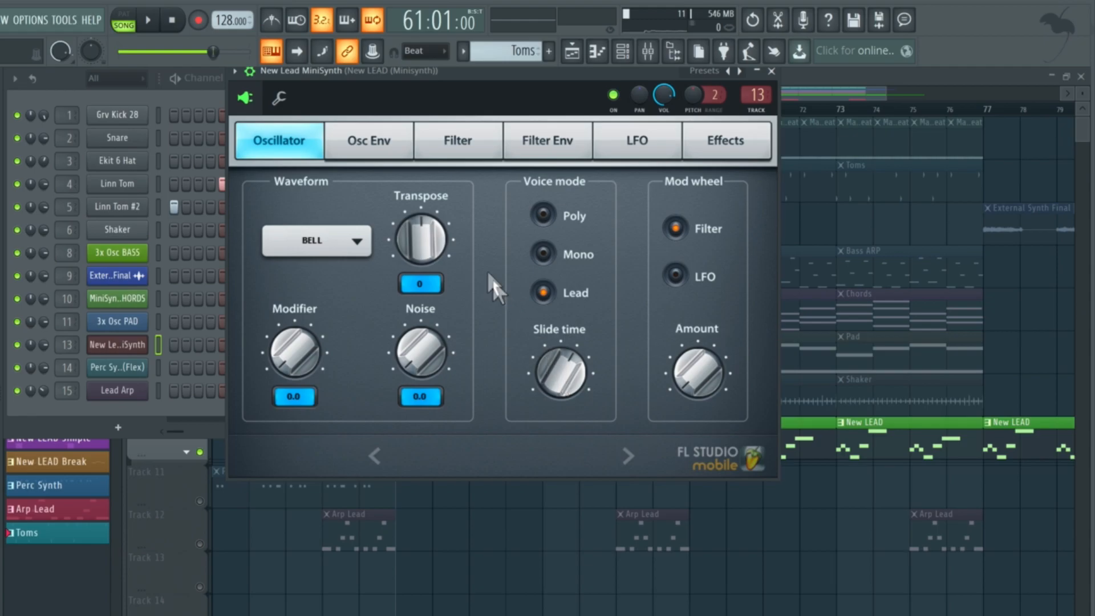
Review the lead synth's oscillator envelope, filter, filter envelope, LFO and effects settings
{"action": "left_click", "coordinate": [392, 144]}
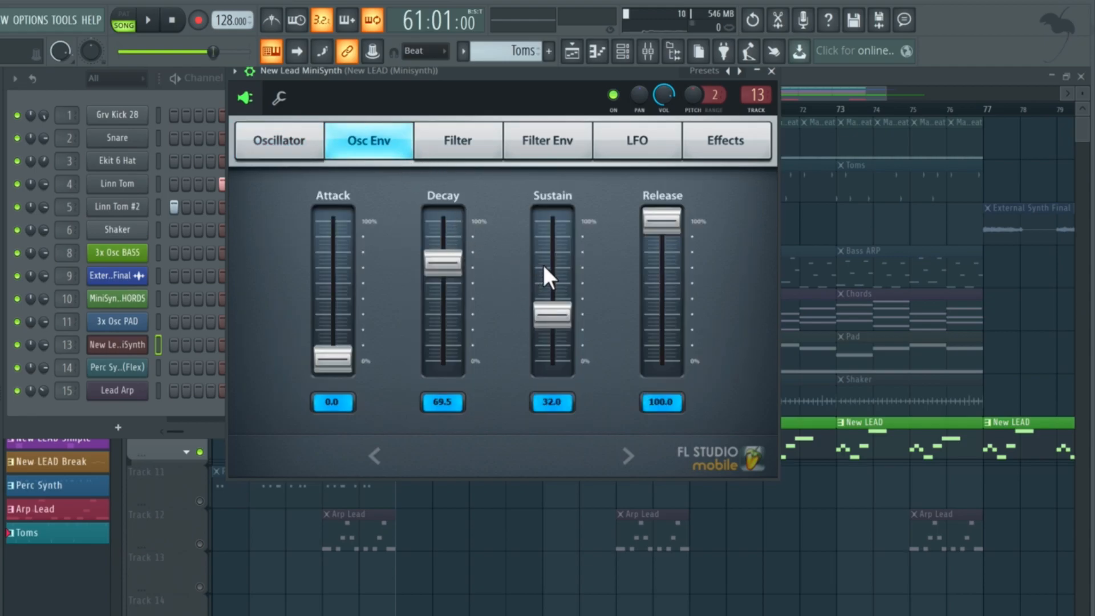
{"action": "left_click", "coordinate": [478, 147]}
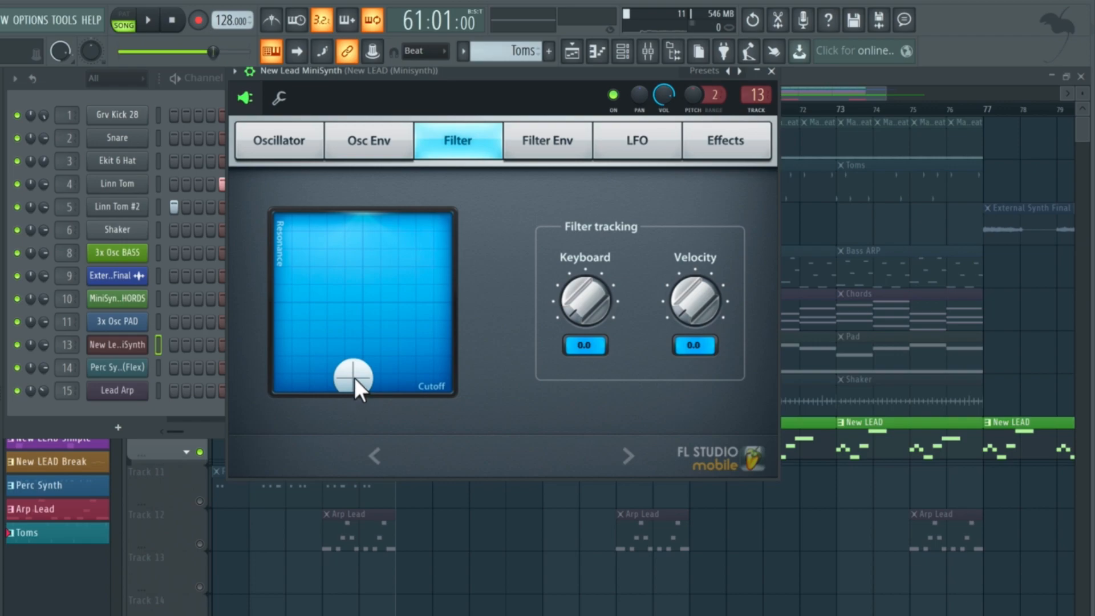
{"action": "left_click", "coordinate": [566, 153]}
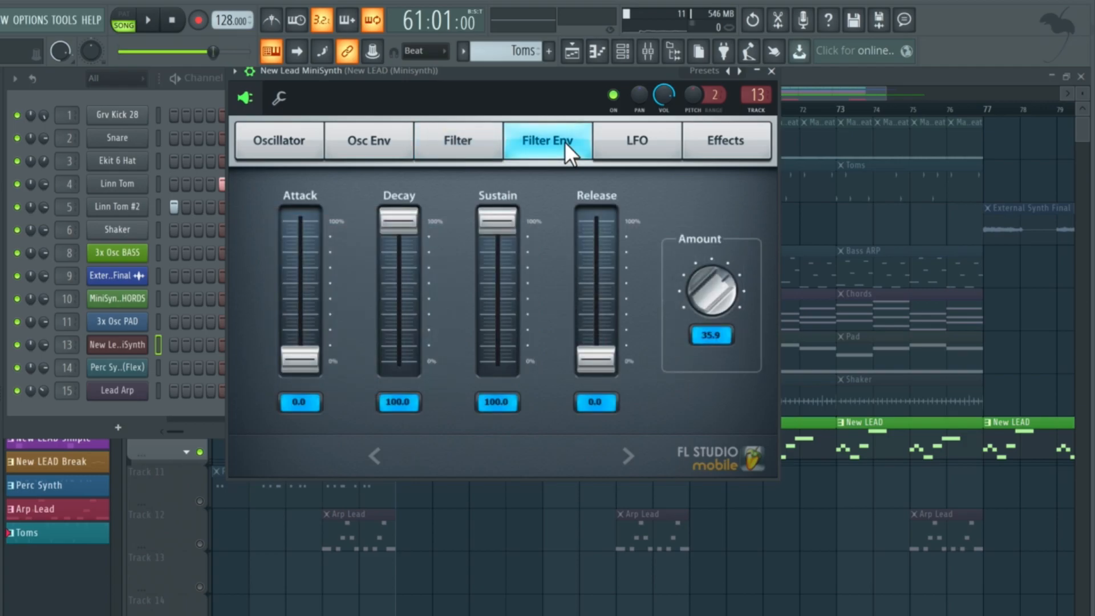
{"action": "left_click", "coordinate": [629, 152]}
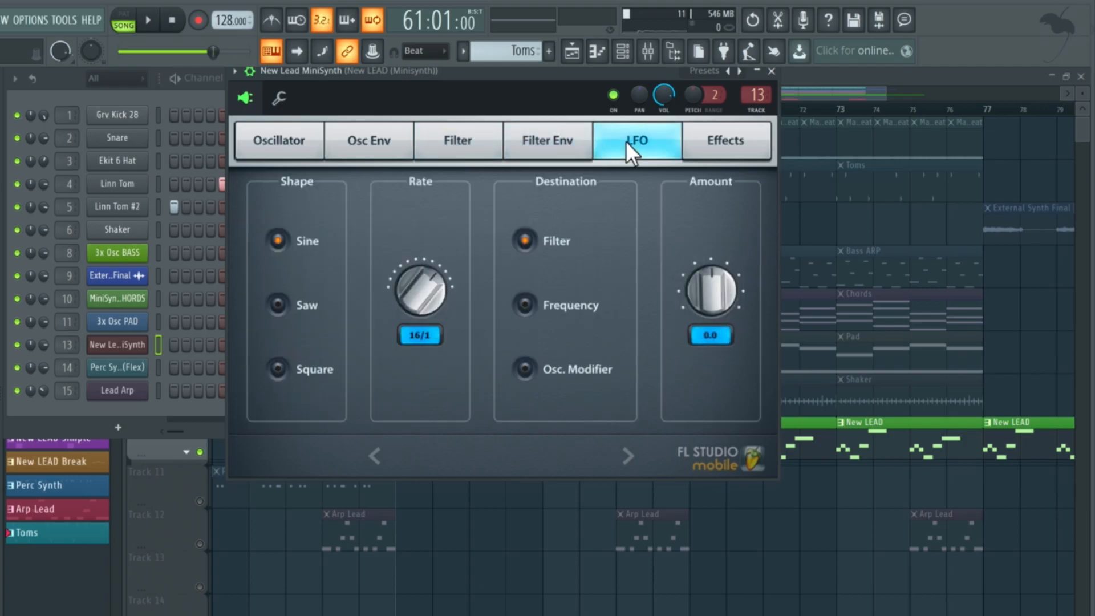
{"action": "left_click", "coordinate": [710, 142]}
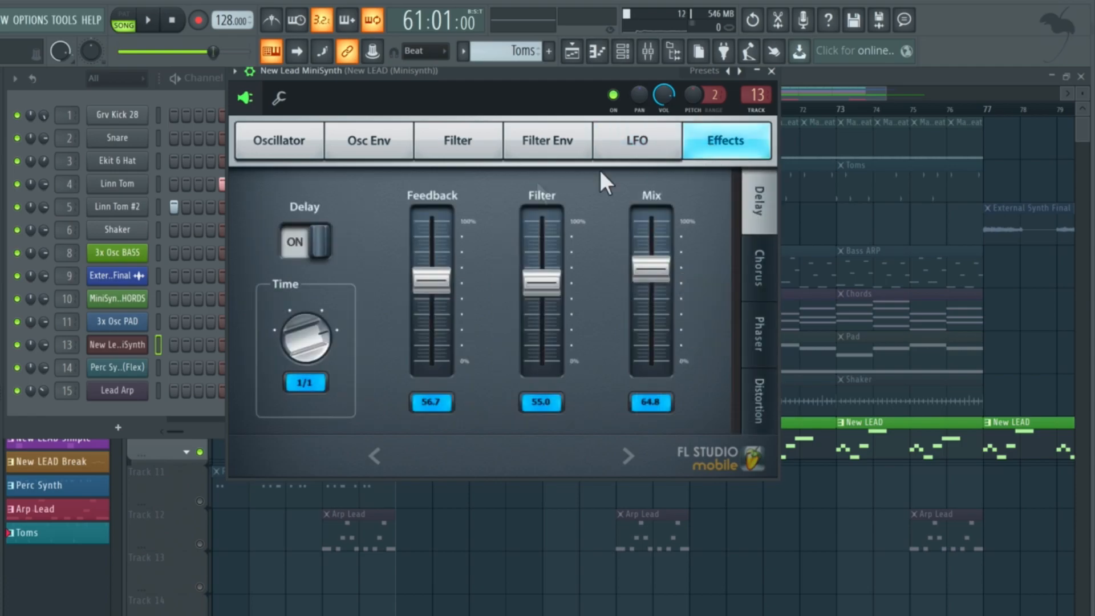
Compare the soloed lead in playback with the synth's Delay effect on, switched off, and switched on again
{"action": "key", "text": "space"}
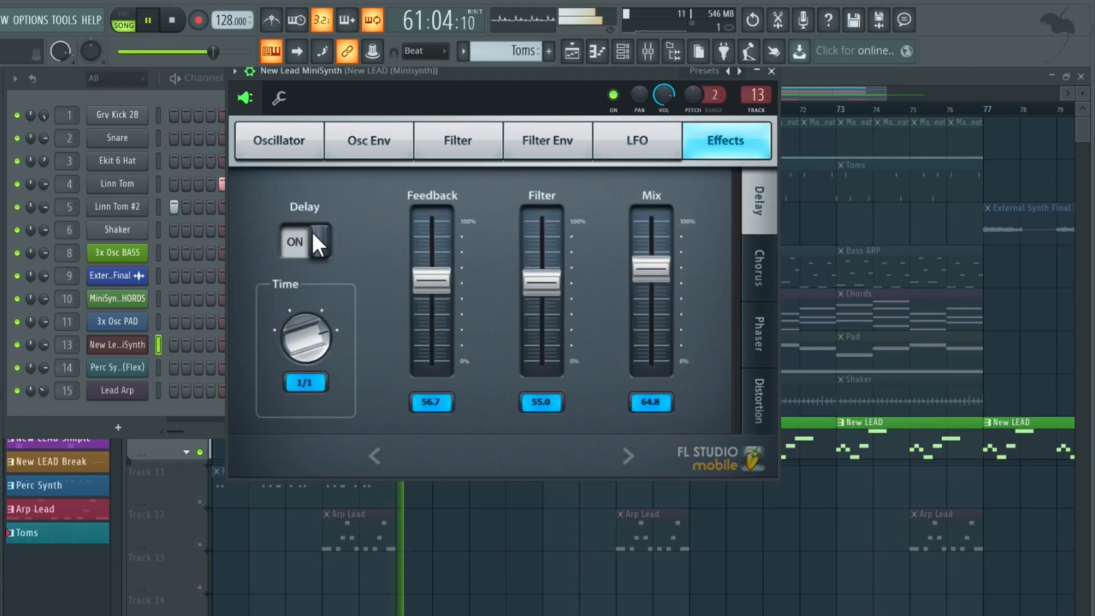
{"action": "key", "text": "space"}
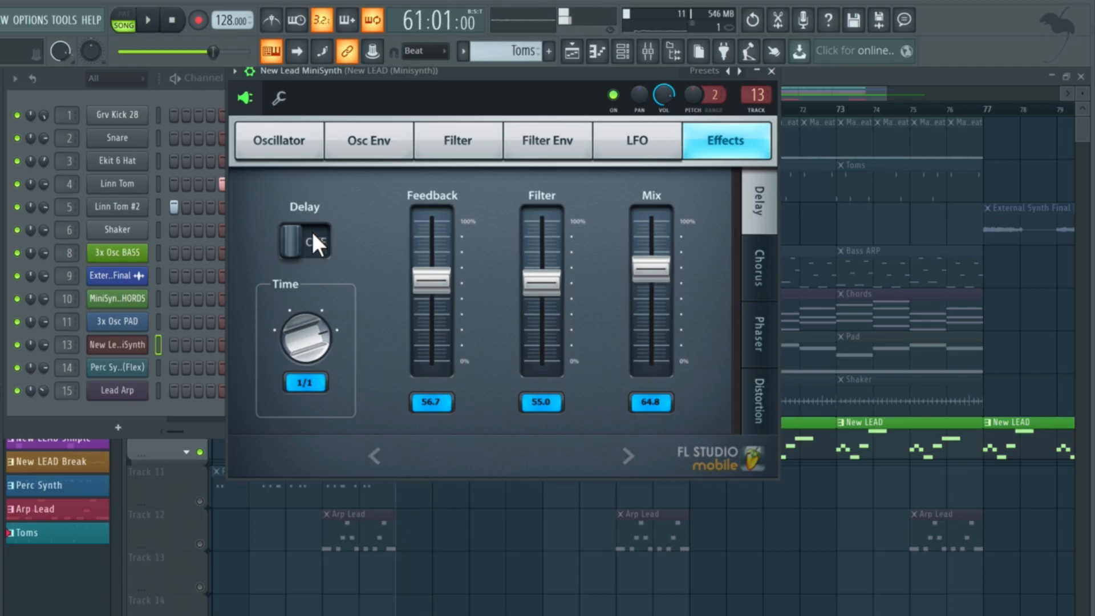
{"action": "key", "text": "space"}
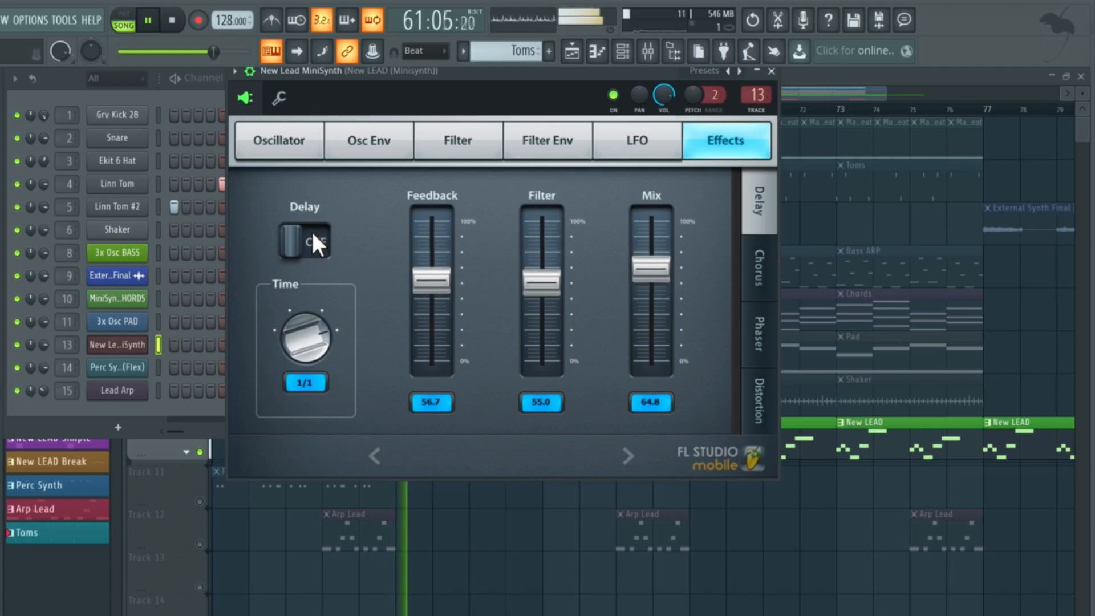
{"action": "key", "text": "space"}
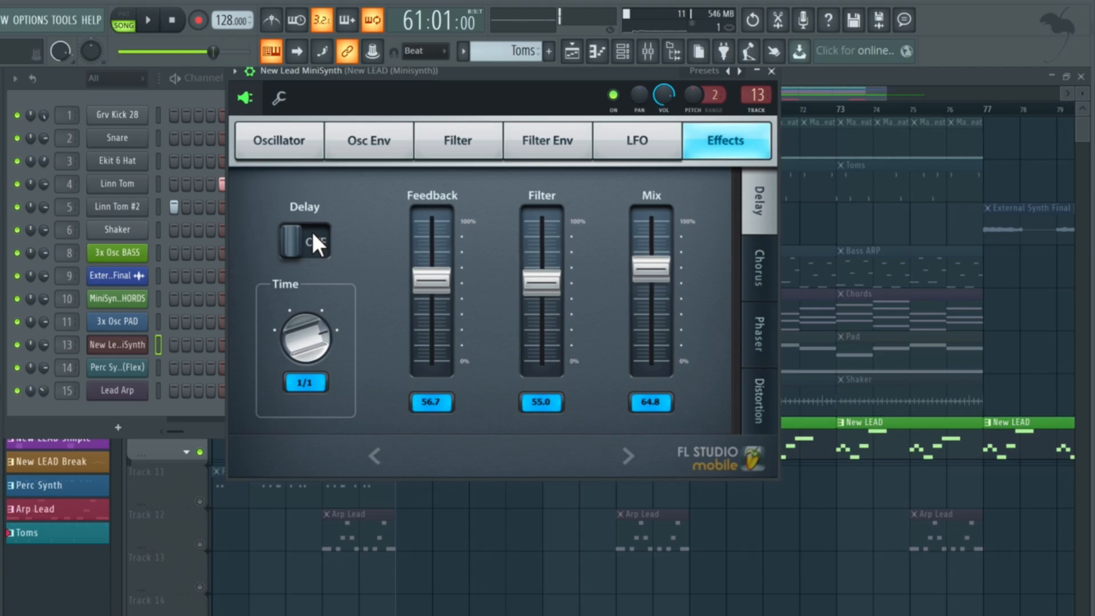
{"action": "key", "text": "space"}
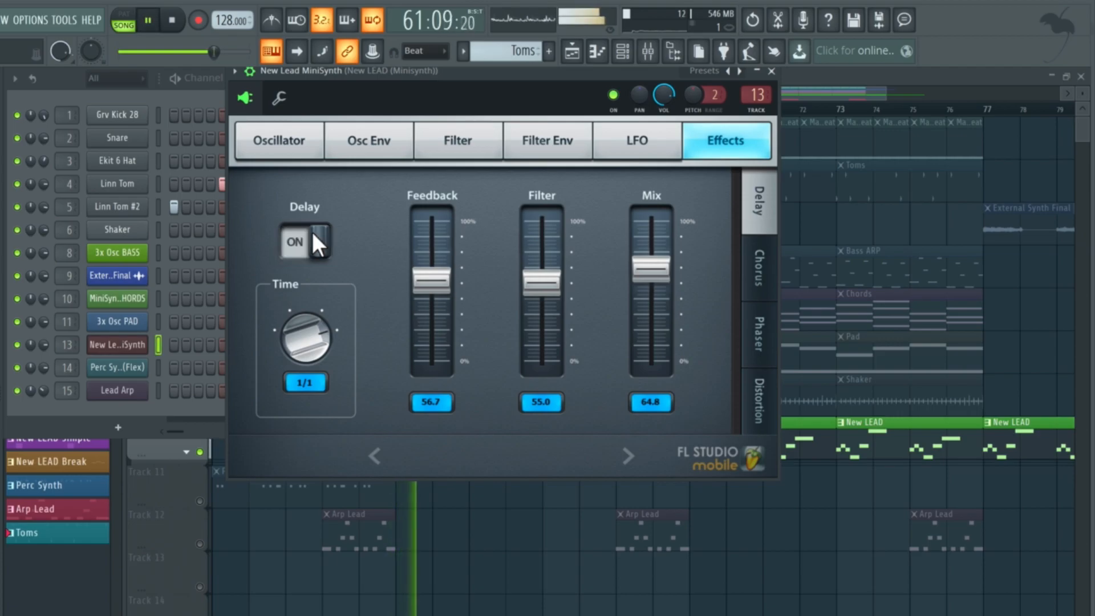
{"action": "key", "text": "space"}
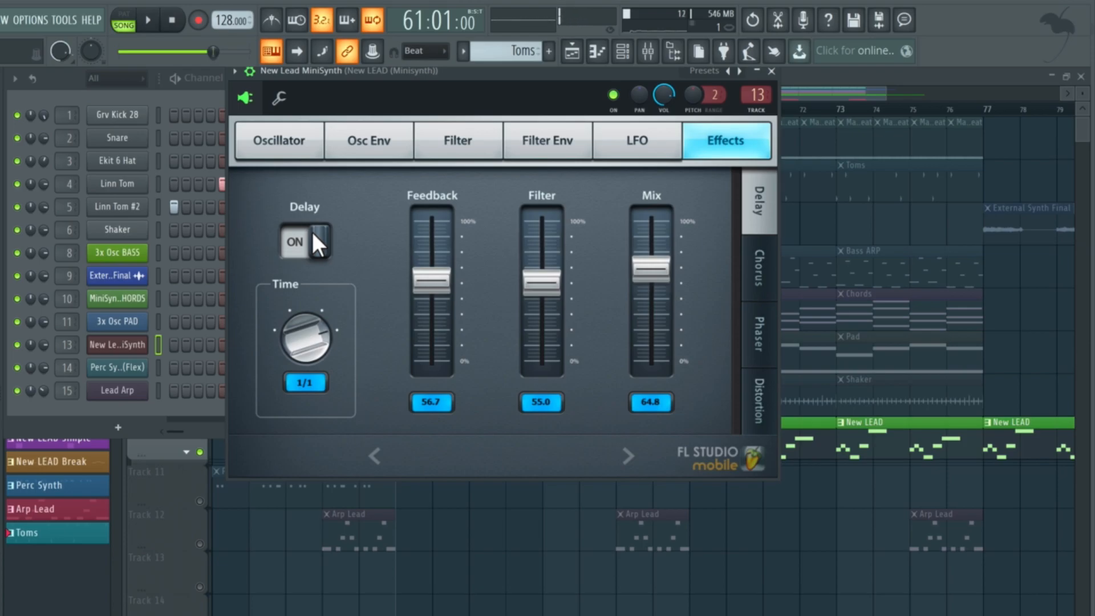
Examine the lead synth's Chorus, Phaser, Distortion and Delay effect settings and return to its oscillator settings
{"action": "left_click", "coordinate": [753, 271]}
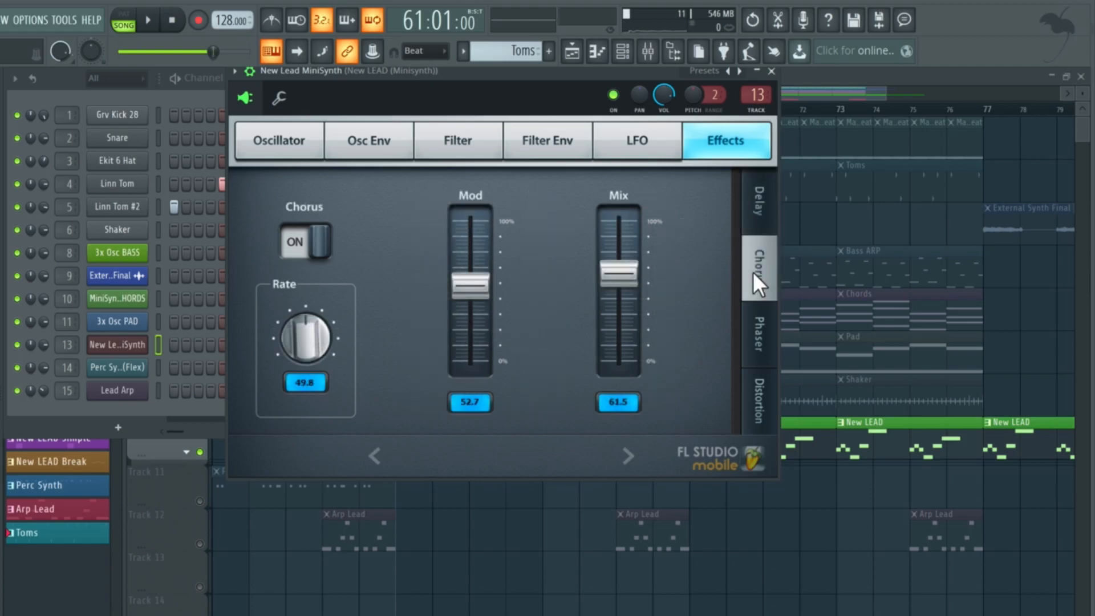
{"action": "left_click", "coordinate": [755, 305]}
{"action": "left_click", "coordinate": [757, 380]}
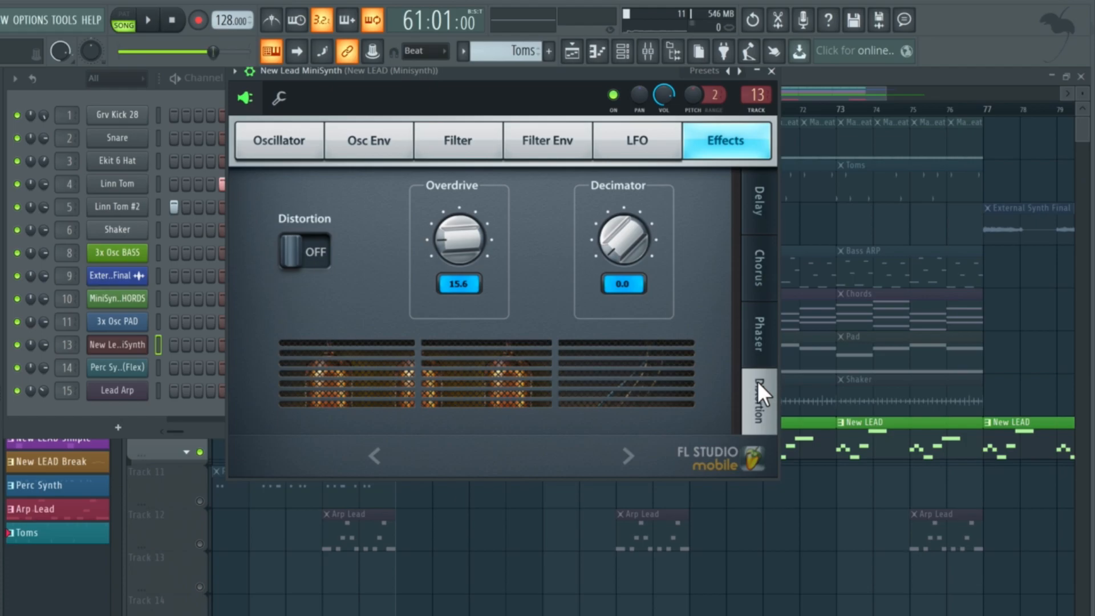
{"action": "left_click", "coordinate": [761, 294]}
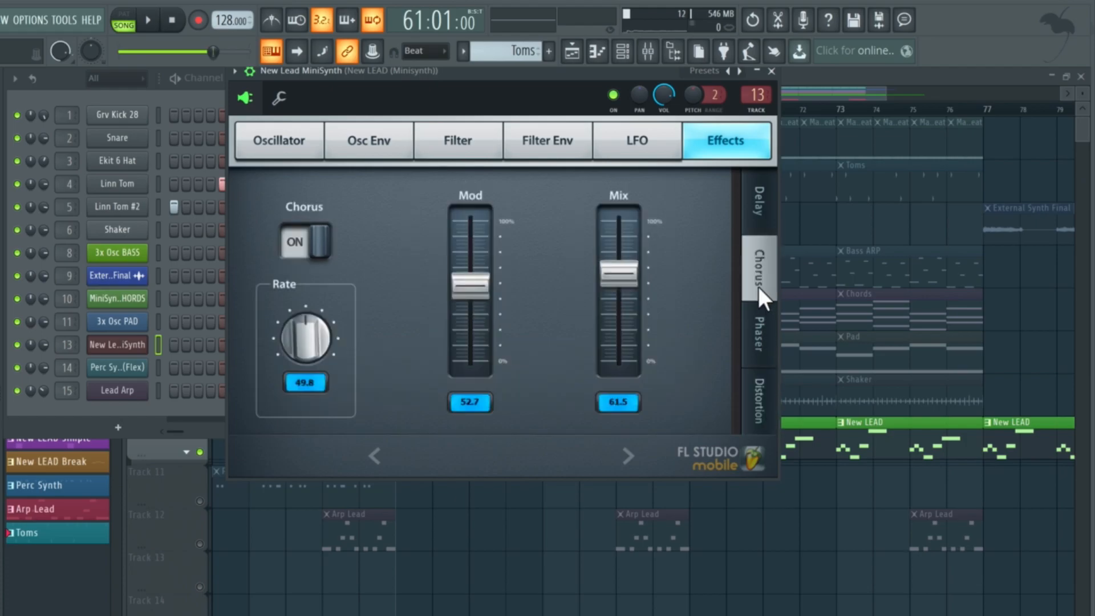
{"action": "left_click", "coordinate": [755, 212]}
{"action": "left_click", "coordinate": [245, 137]}
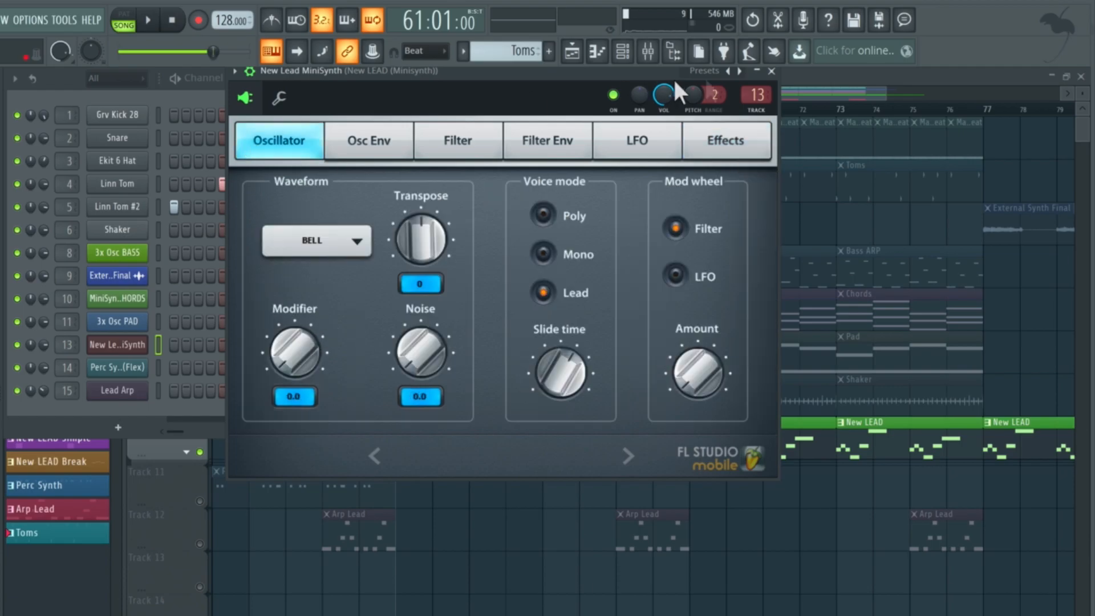
Close the lead synth and the channel rack, and unsolo the New LEAD track so all playlist tracks are active
{"action": "left_click", "coordinate": [771, 71]}
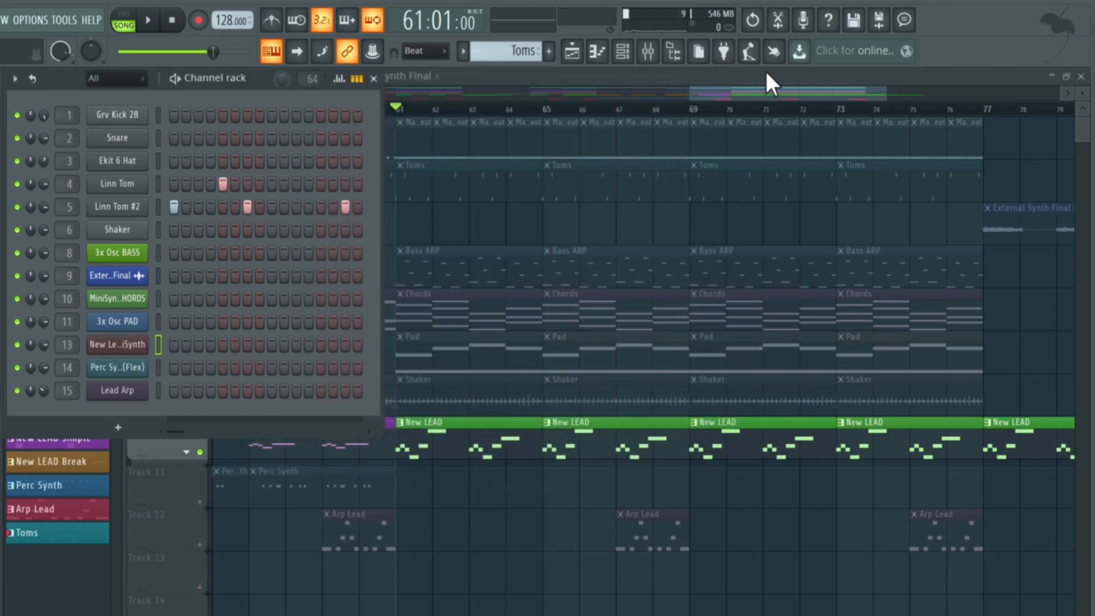
{"action": "left_click", "coordinate": [373, 78]}
{"action": "right_click", "coordinate": [199, 451]}
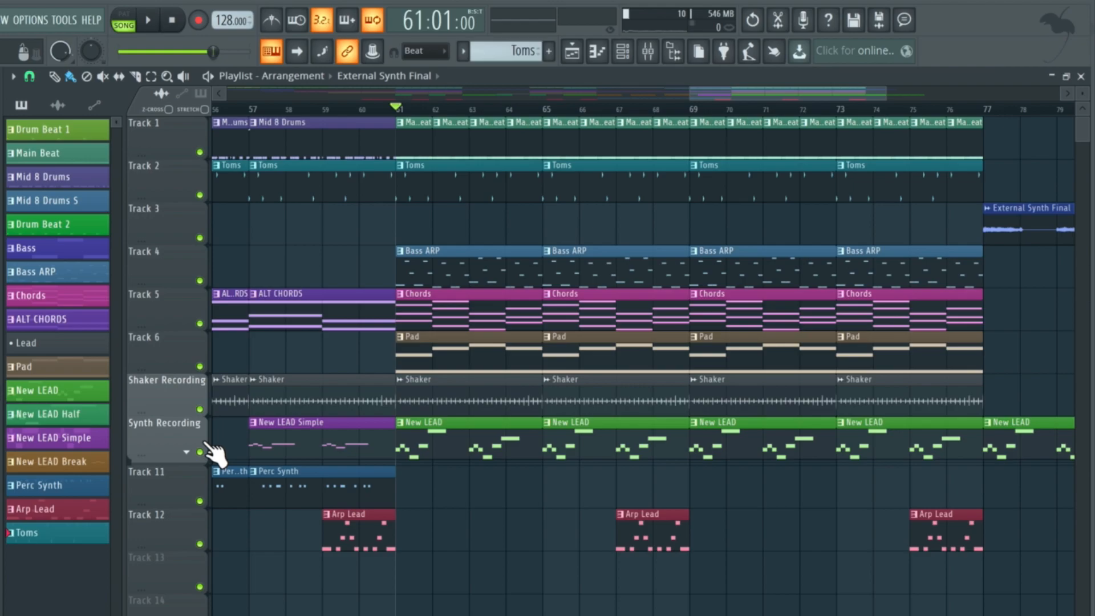
Open the channel rack's graph editor and set it to show note pitches
{"action": "left_click", "coordinate": [623, 51]}
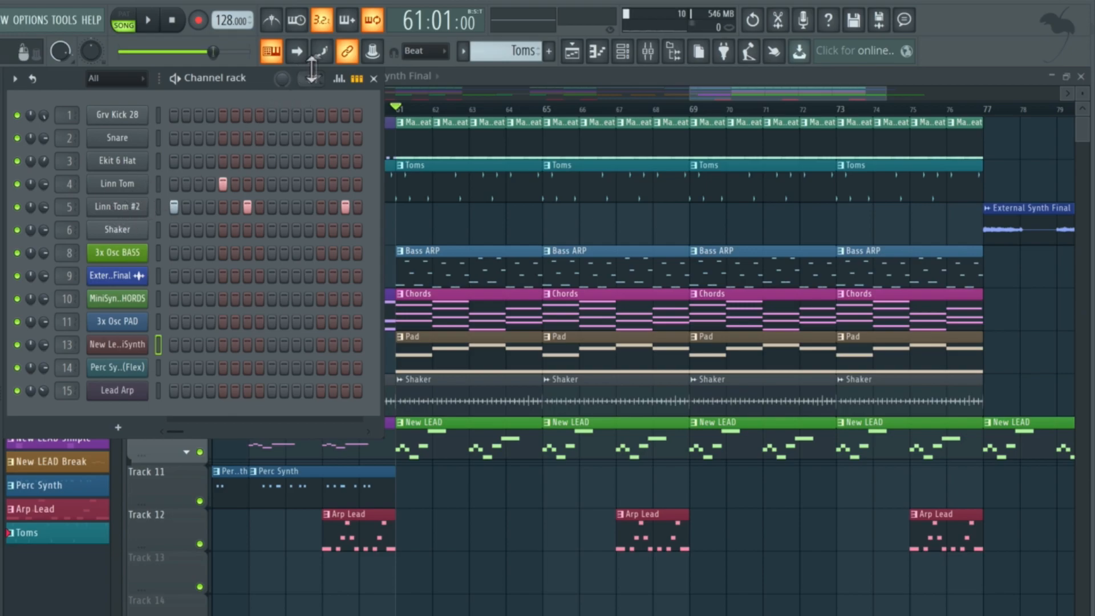
{"action": "left_click", "coordinate": [340, 80]}
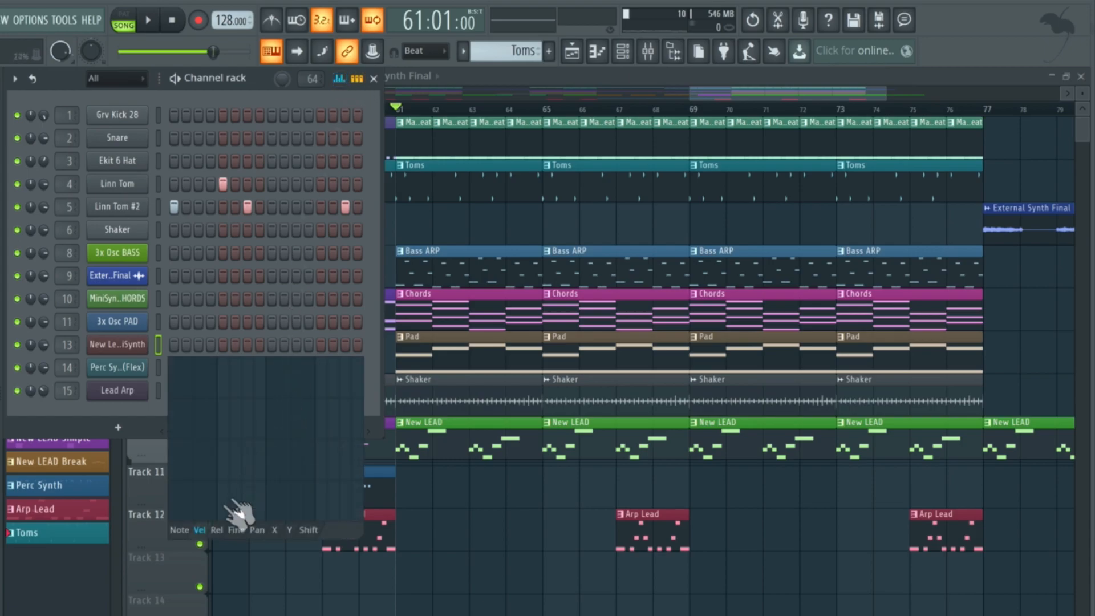
{"action": "left_click", "coordinate": [178, 530]}
{"action": "scroll", "coordinate": [211, 498], "scroll_direction": "up", "scroll_amount": 2}
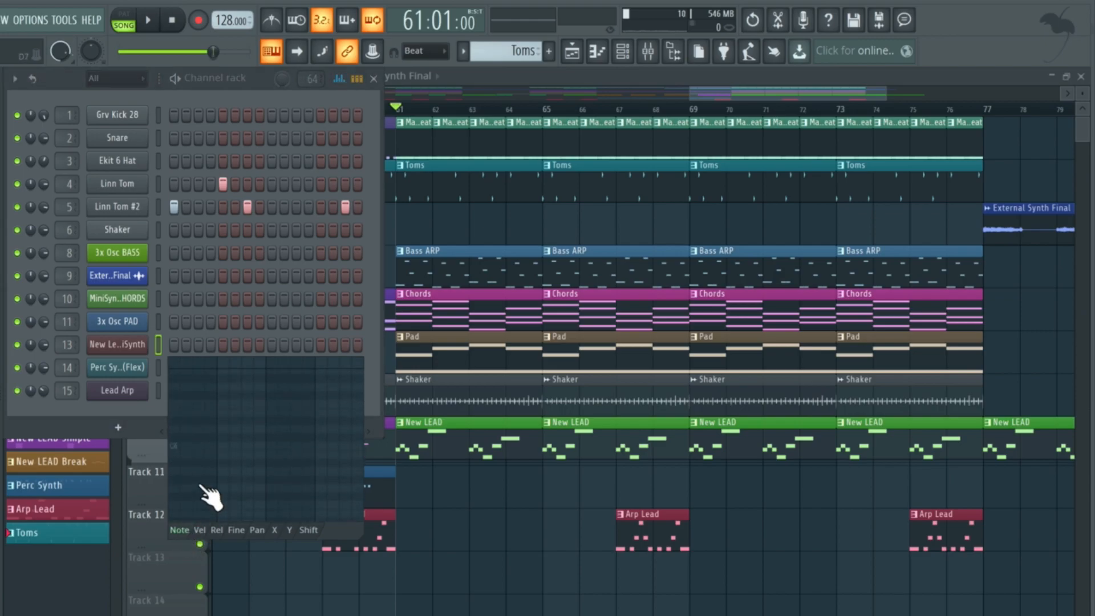
Examine the step pitches of the Linn Tom #2 and Linn Tom channels in the graph editor
{"action": "left_click", "coordinate": [158, 207]}
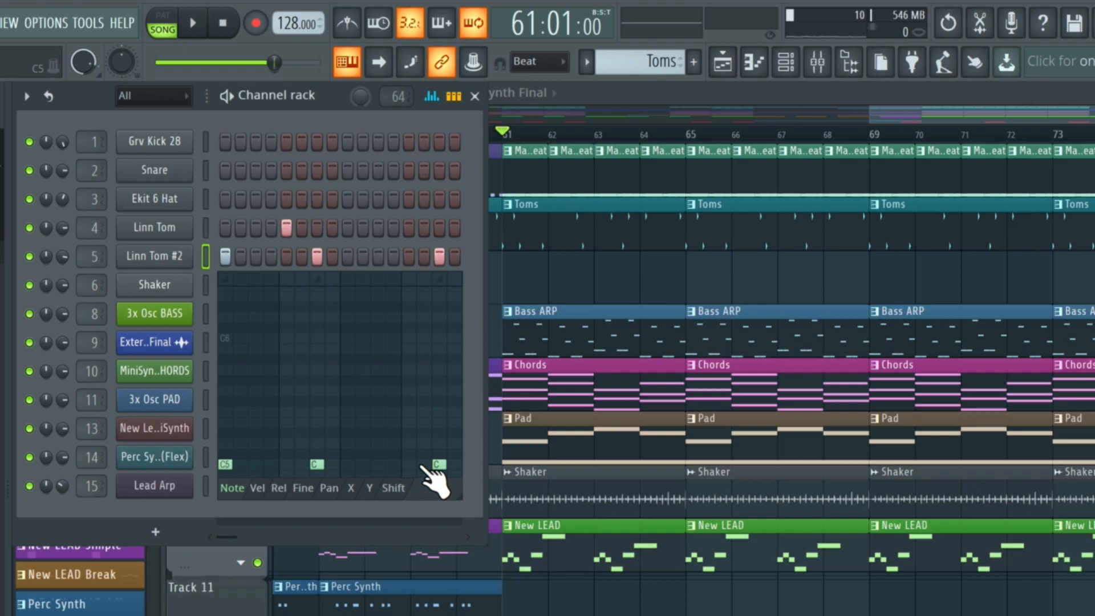
{"action": "left_click", "coordinate": [206, 227]}
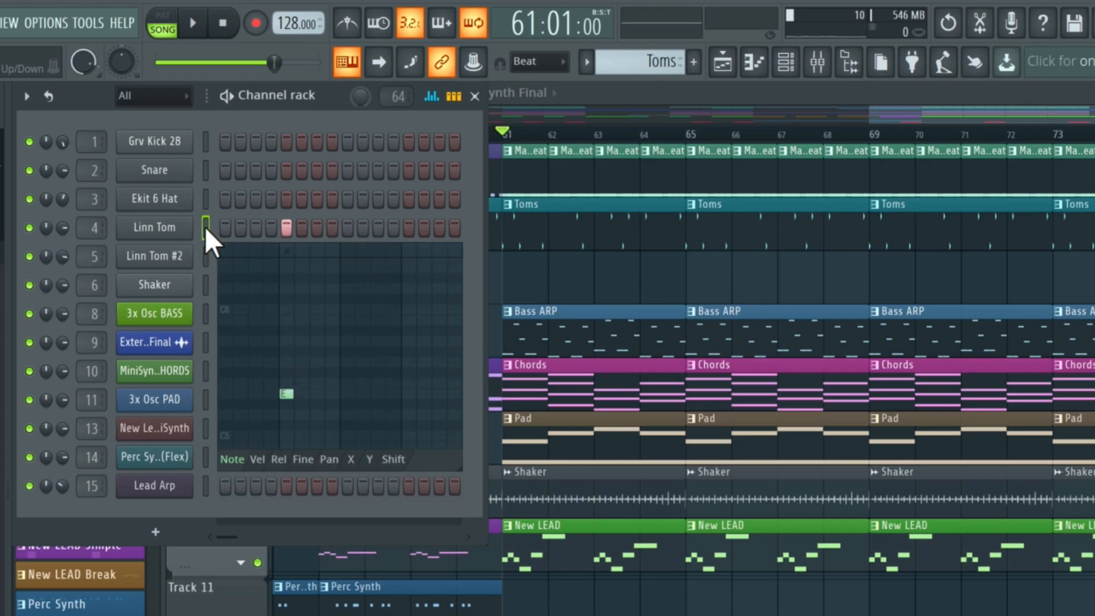
{"action": "mouse_move", "coordinate": [289, 397]}
{"action": "left_mouse_down"}
{"action": "mouse_move", "coordinate": [288, 437]}
{"action": "mouse_move", "coordinate": [291, 394]}
{"action": "left_mouse_up"}
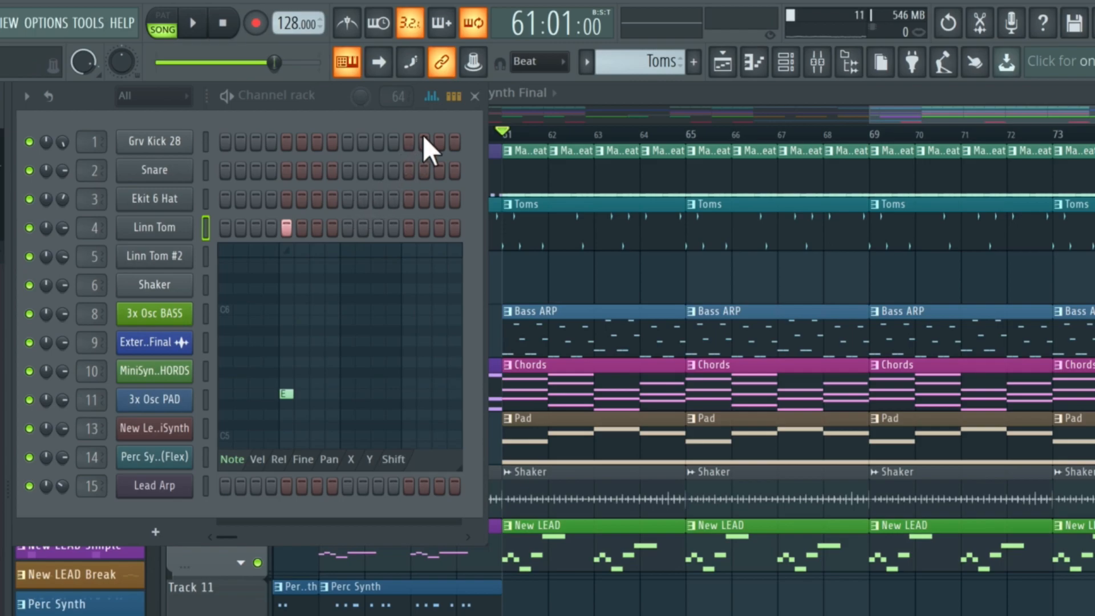
Hide and reshow the graph editor, and view Linn Tom's velocity graph before returning to its note graph
{"action": "left_click", "coordinate": [440, 96]}
{"action": "left_click", "coordinate": [439, 96]}
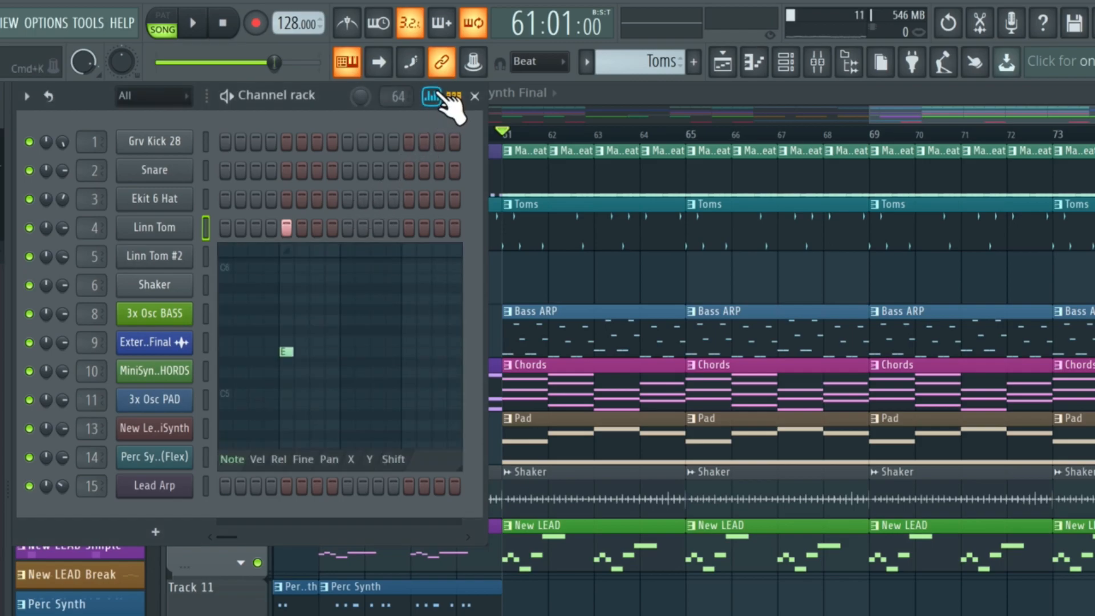
{"action": "left_click", "coordinate": [257, 457]}
{"action": "left_click", "coordinate": [231, 458]}
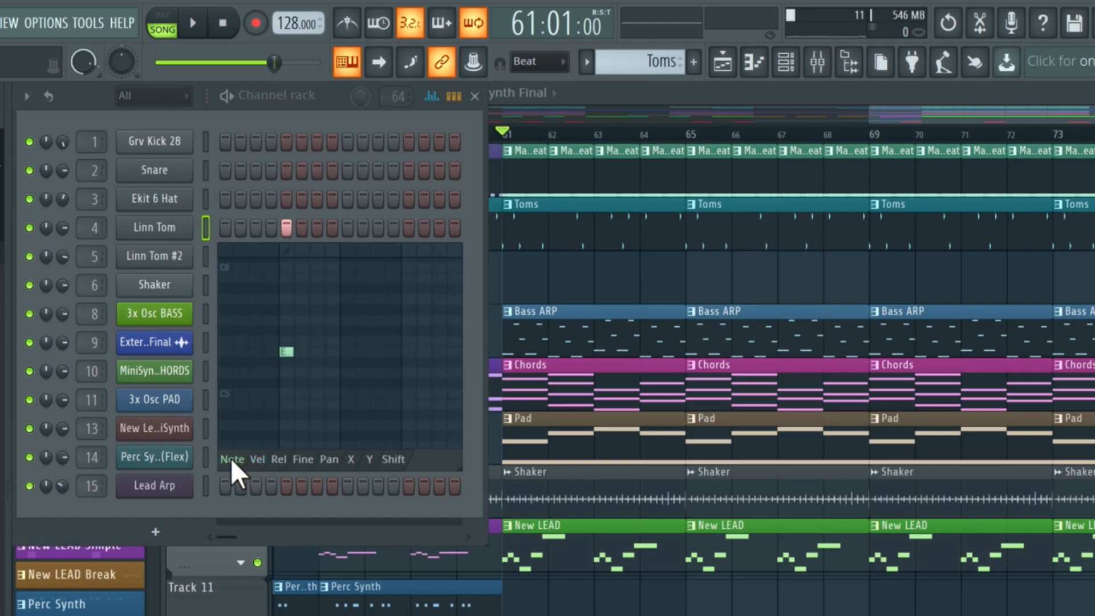
Hide the graph editor, try a wider channel rack, restore its width and close it
{"action": "left_click", "coordinate": [453, 97]}
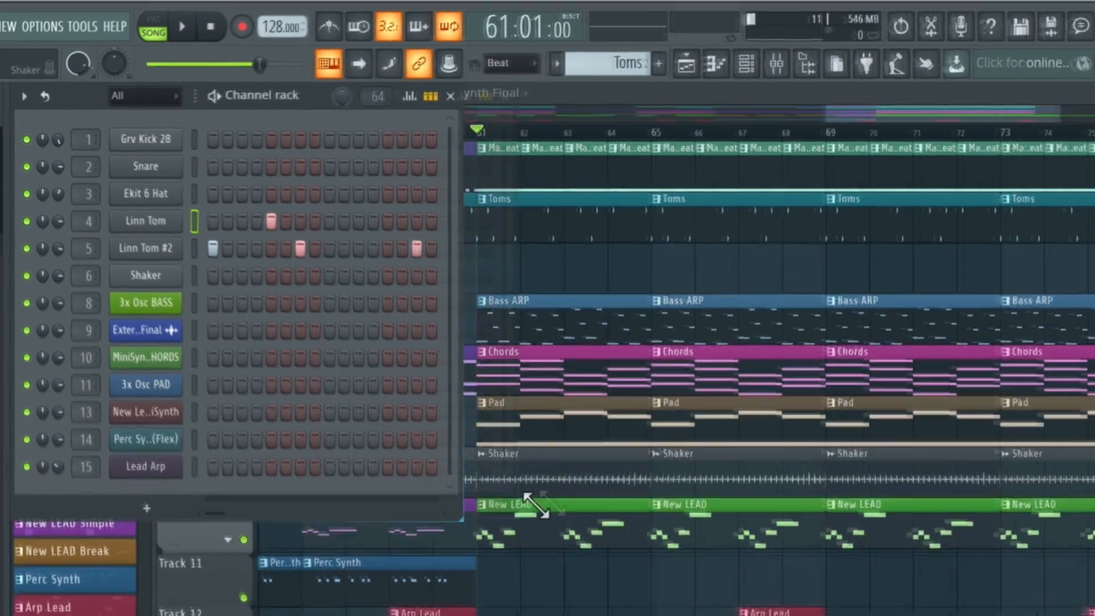
{"action": "left_click_drag", "start_coordinate": [473, 524], "coordinate": [1033, 508]}
{"action": "left_click_drag", "start_coordinate": [878, 451], "coordinate": [357, 447]}
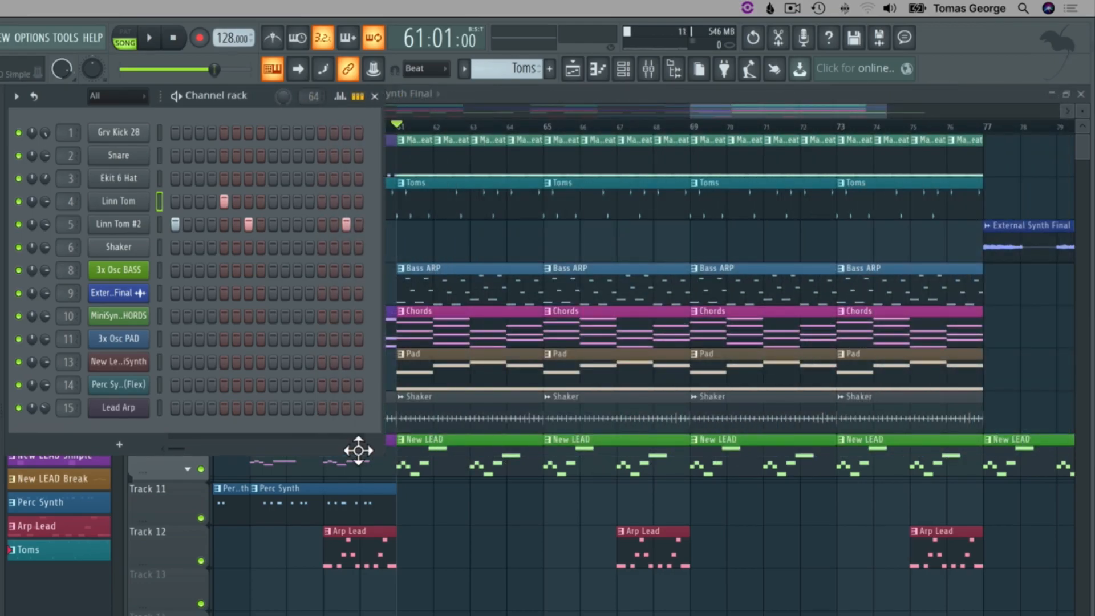
{"action": "left_click", "coordinate": [375, 96]}
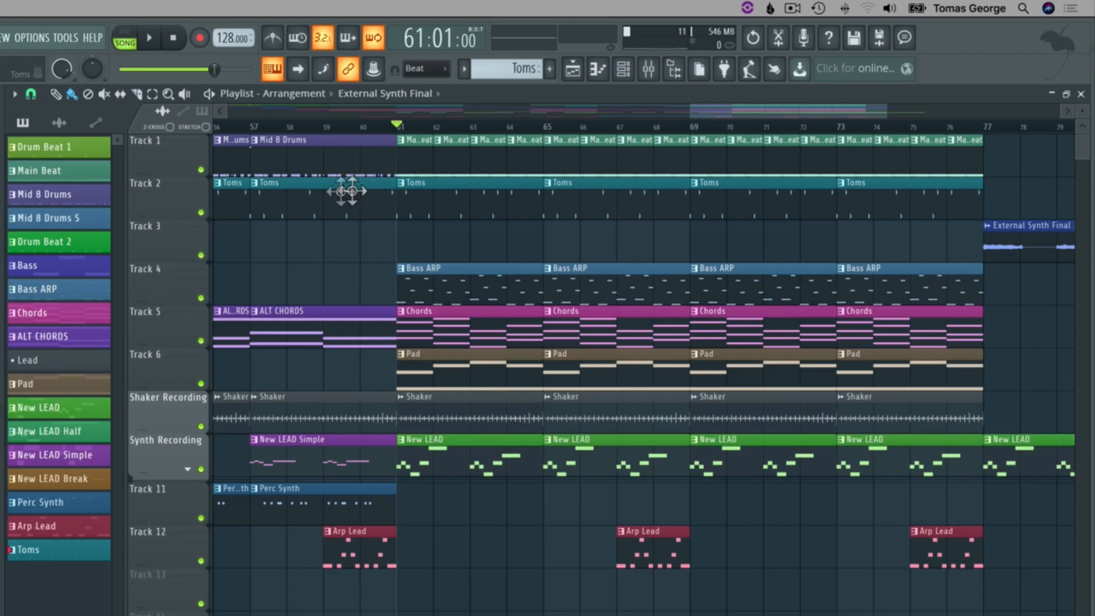
Solo Track 2 with the Toms patterns, play it from bar 61 and stop playback
{"action": "left_click", "coordinate": [201, 213], "text": "ctrl"}
{"action": "key", "text": "space"}
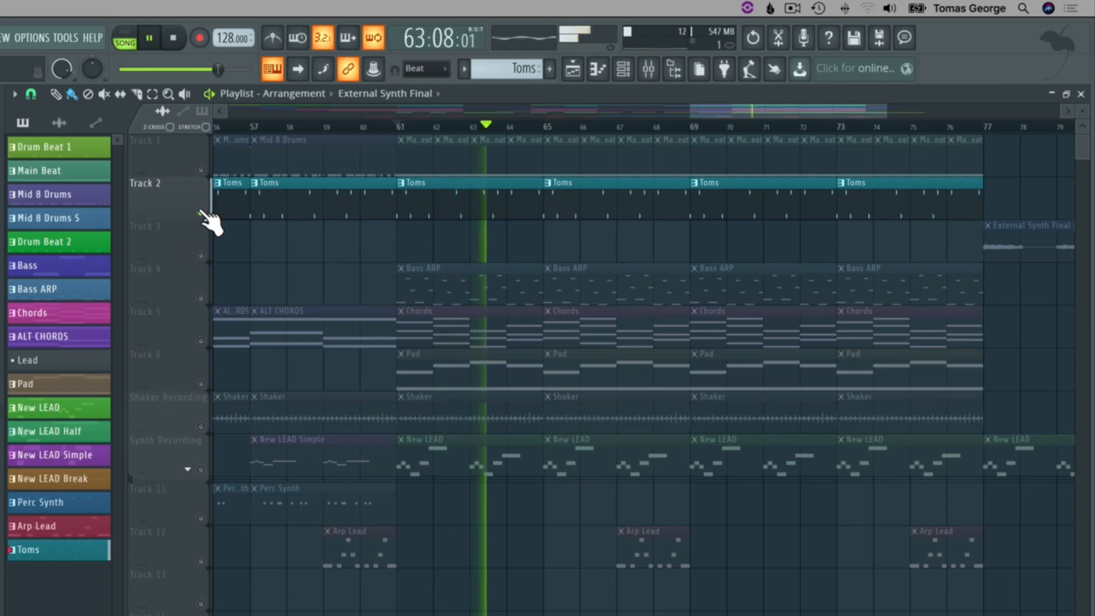
{"action": "key", "text": "space"}
Turn all playlist tracks back on and play the full arrangement from bar 61, continuing from bar 57, before stopping
{"action": "left_click", "coordinate": [201, 212]}
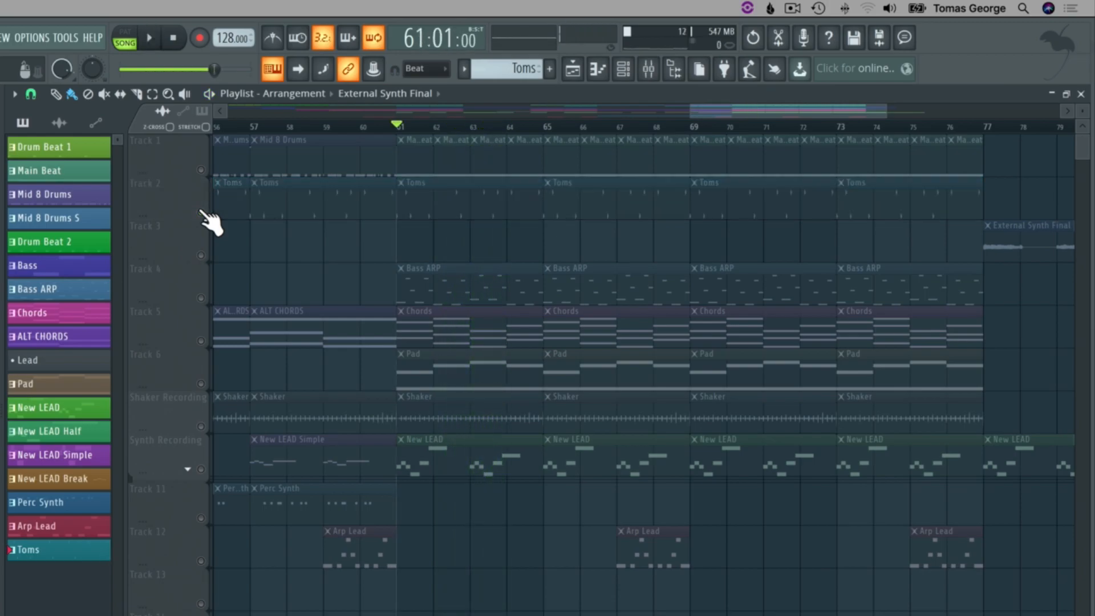
{"action": "left_click", "coordinate": [201, 213]}
{"action": "right_click", "coordinate": [201, 212]}
{"action": "key", "text": "space"}
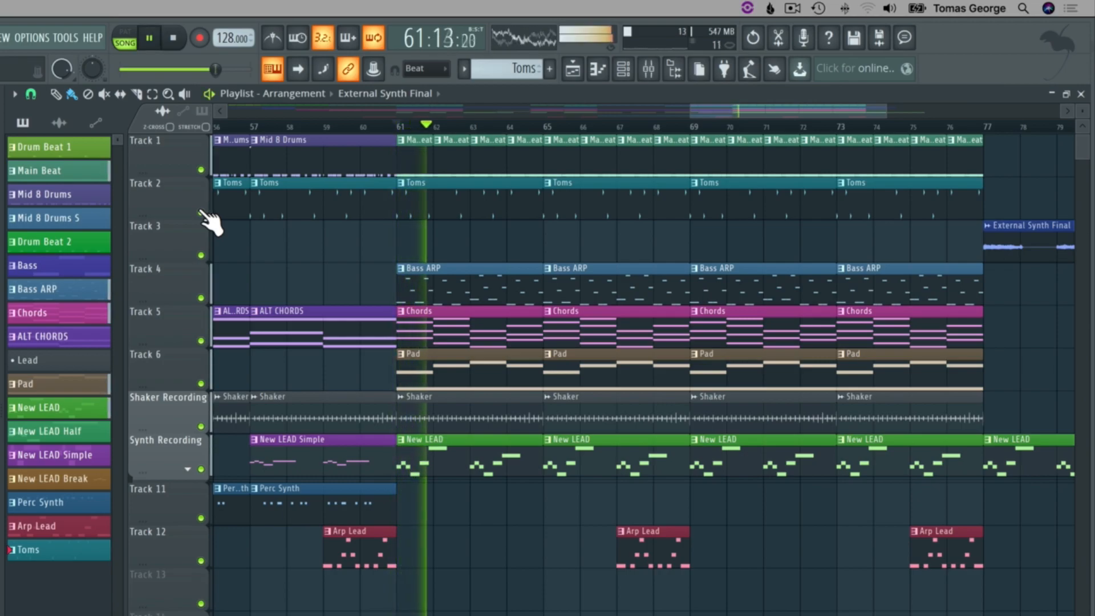
{"action": "left_click", "coordinate": [254, 127]}
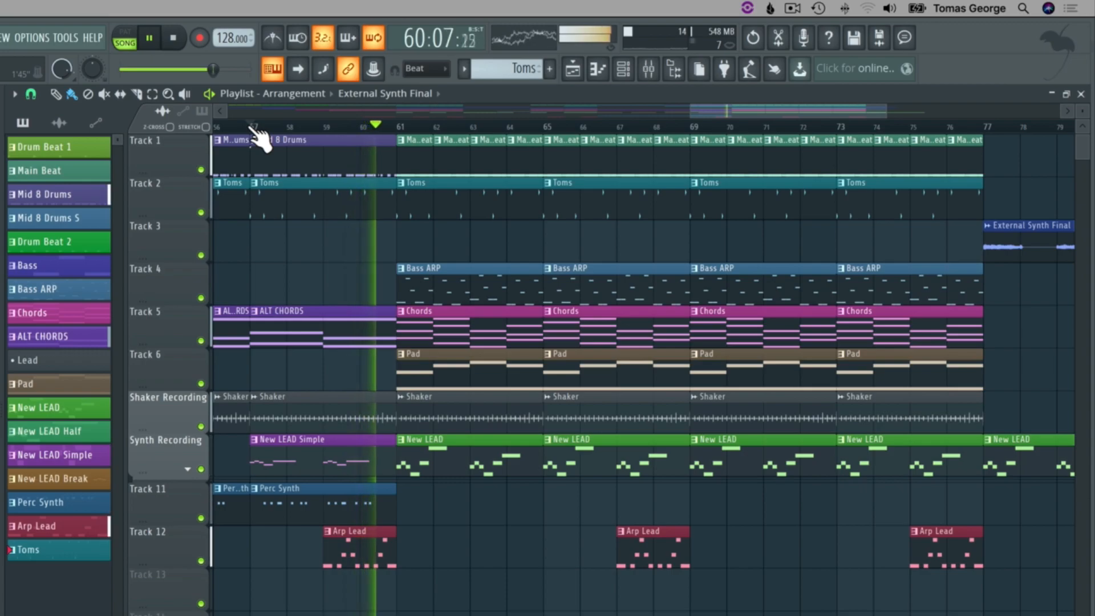
{"action": "key", "text": "space"}
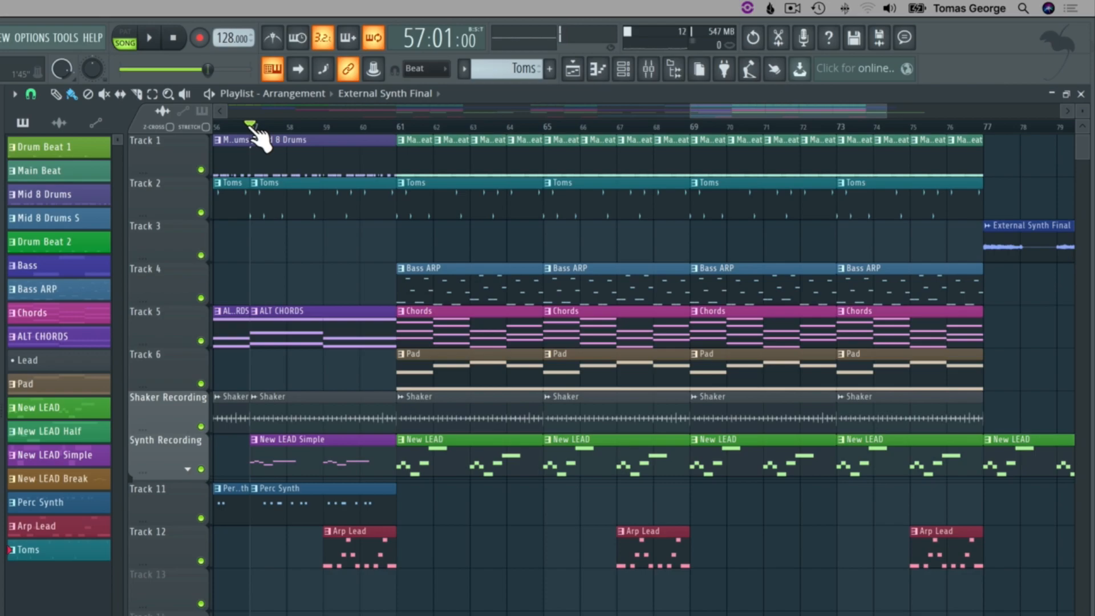
Review the playlist arrangement from the opening at bar 1 through the Mid 8 section, and open the mixer
{"action": "scroll", "coordinate": [289, 160], "scroll_direction": "left", "scroll_amount": 15}
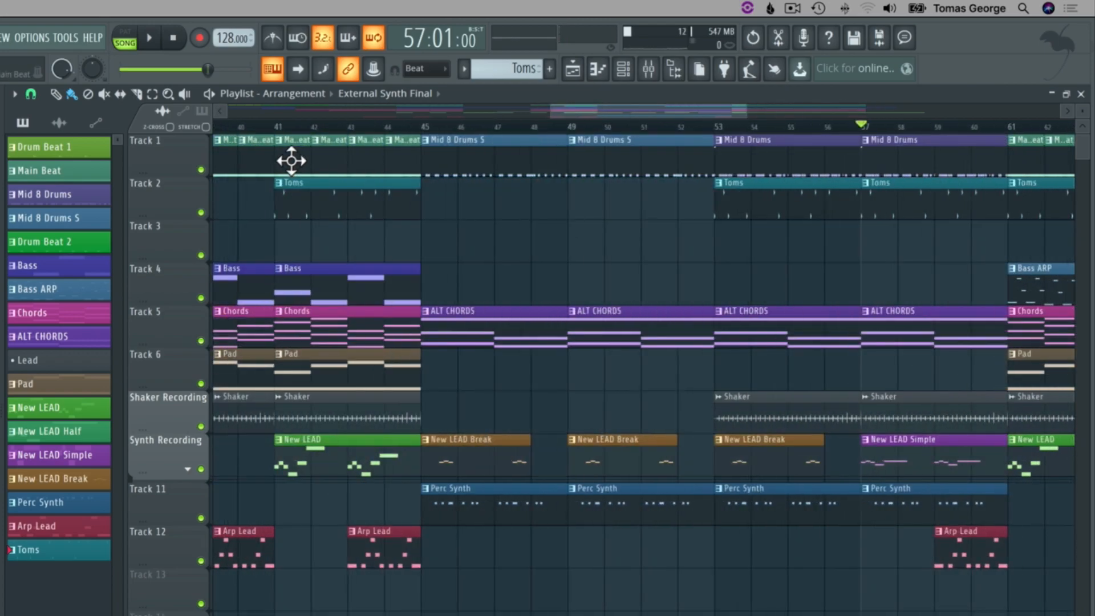
{"action": "scroll", "coordinate": [289, 160], "scroll_direction": "left", "scroll_amount": 2}
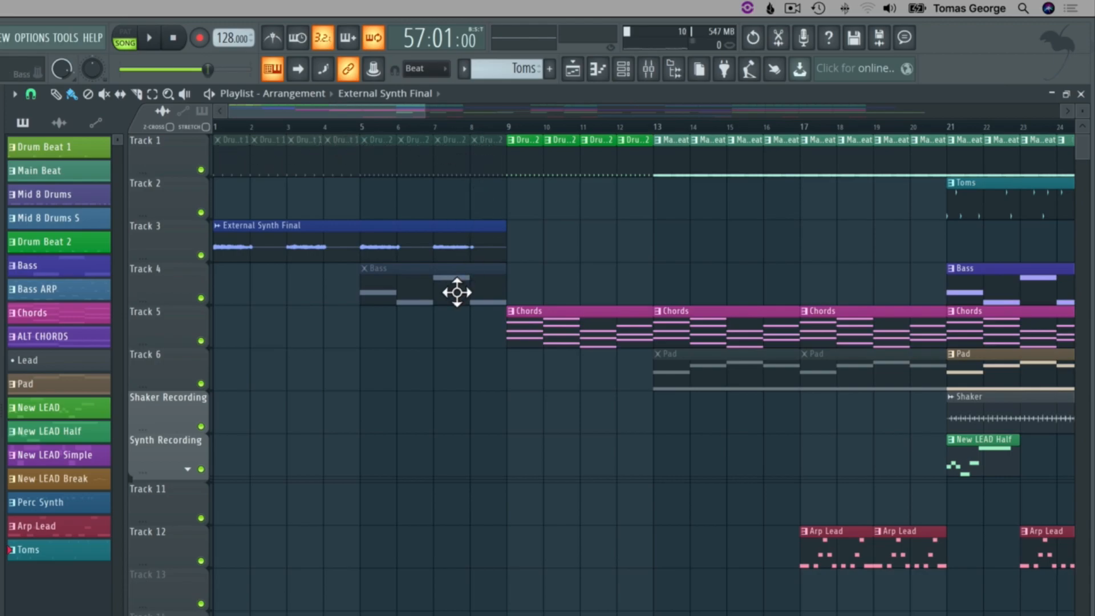
{"action": "scroll", "coordinate": [457, 292], "scroll_direction": "right", "scroll_amount": 4}
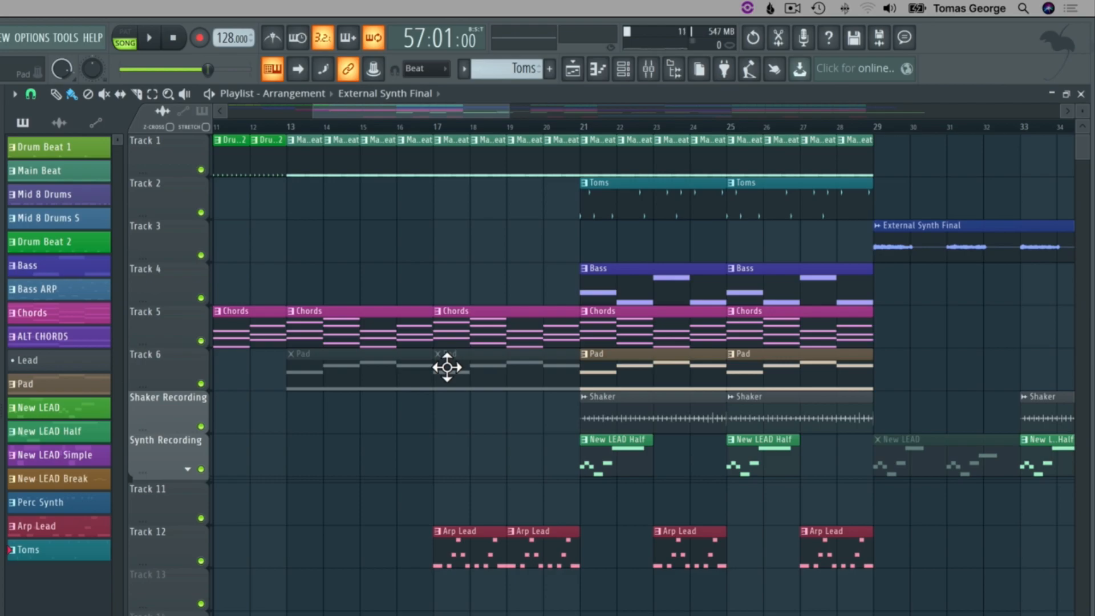
{"action": "scroll", "coordinate": [447, 367], "scroll_direction": "right", "scroll_amount": 6}
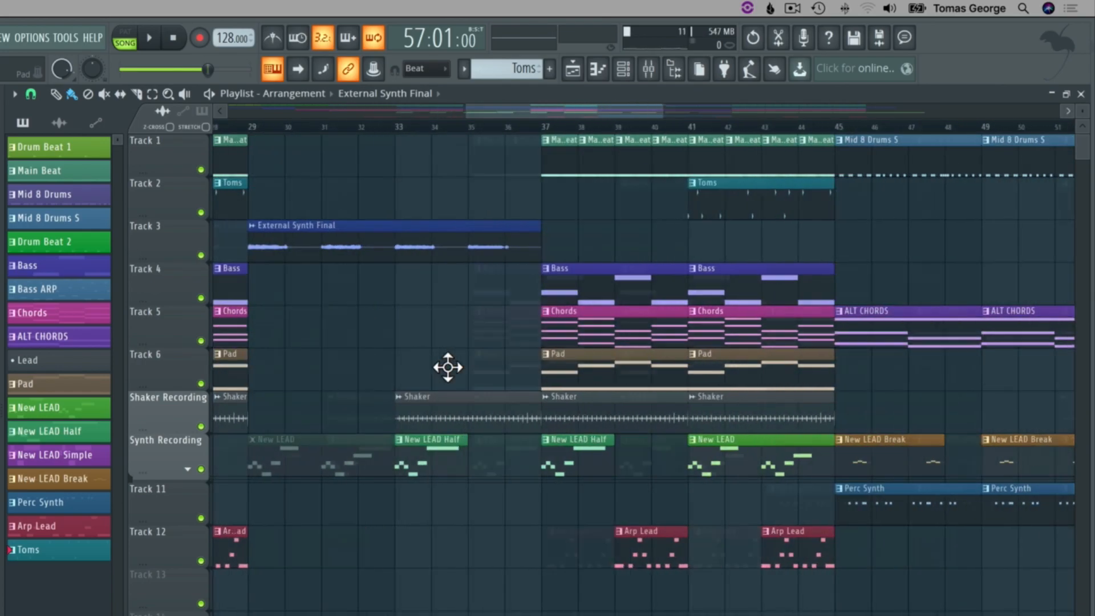
{"action": "scroll", "coordinate": [447, 367], "scroll_direction": "right", "scroll_amount": 4}
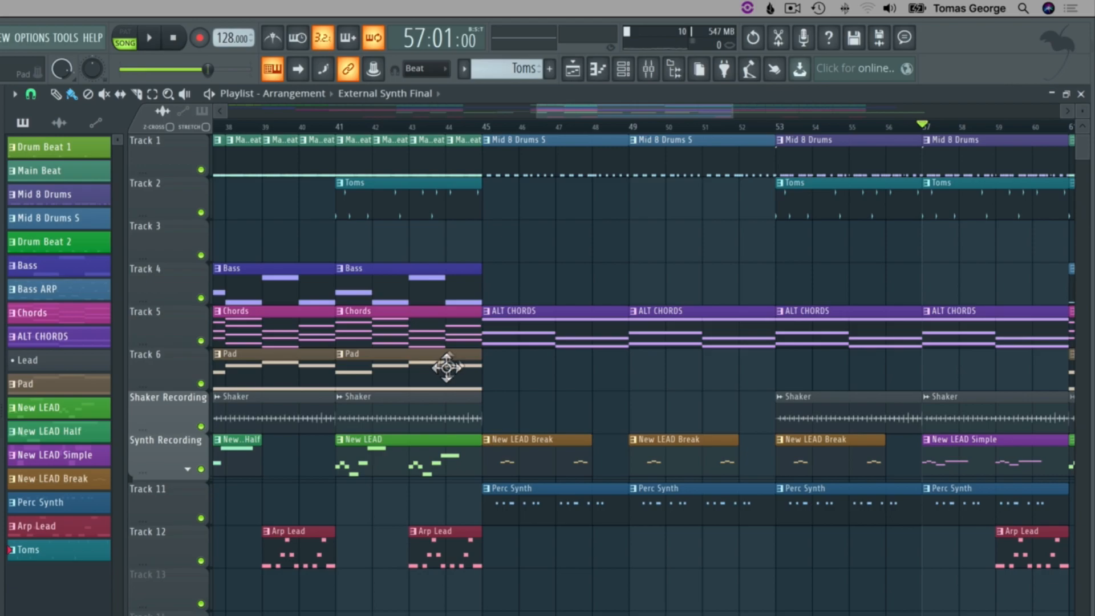
{"action": "left_click", "coordinate": [655, 77]}
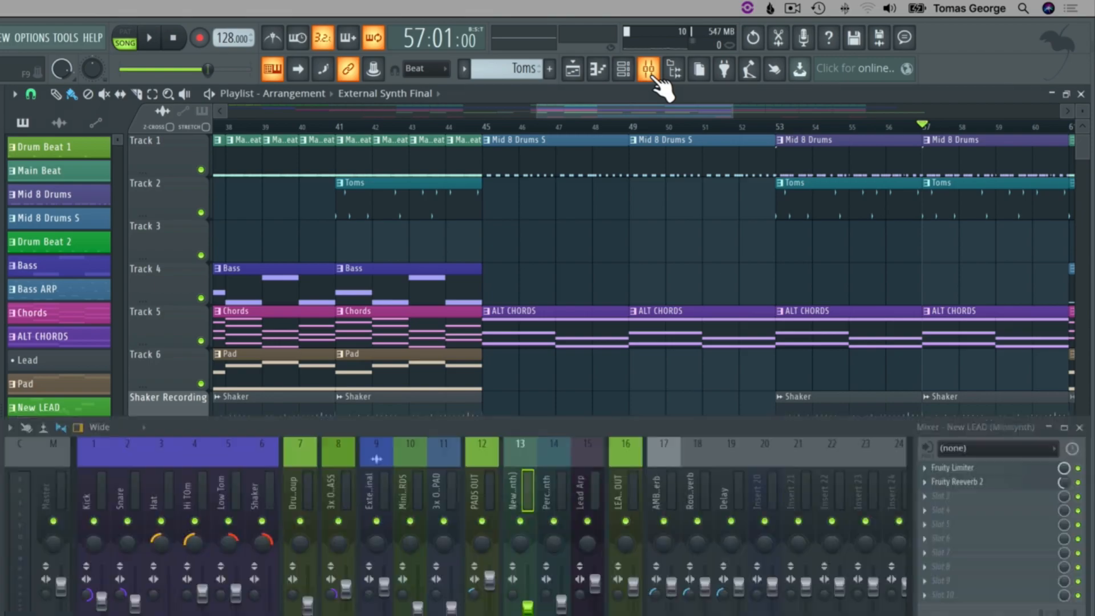